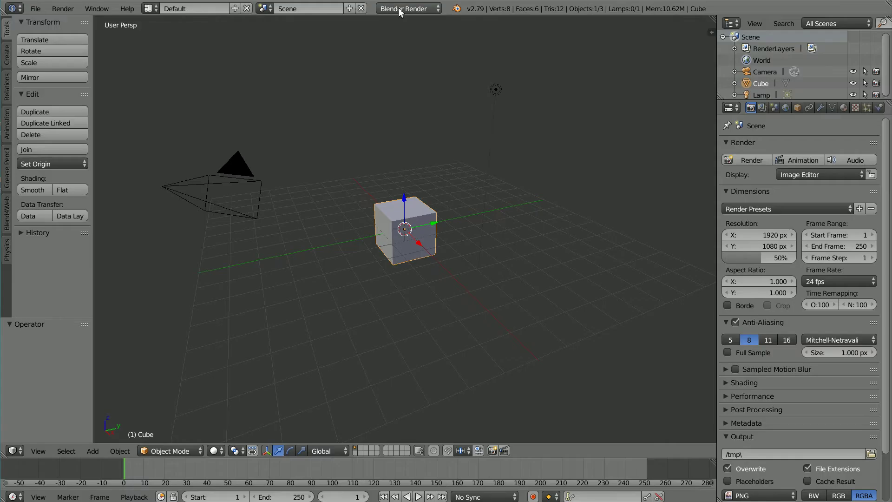
Step: Set the render engine to Blend4Web and apply Set Recommended Options for shading
click(401, 9)
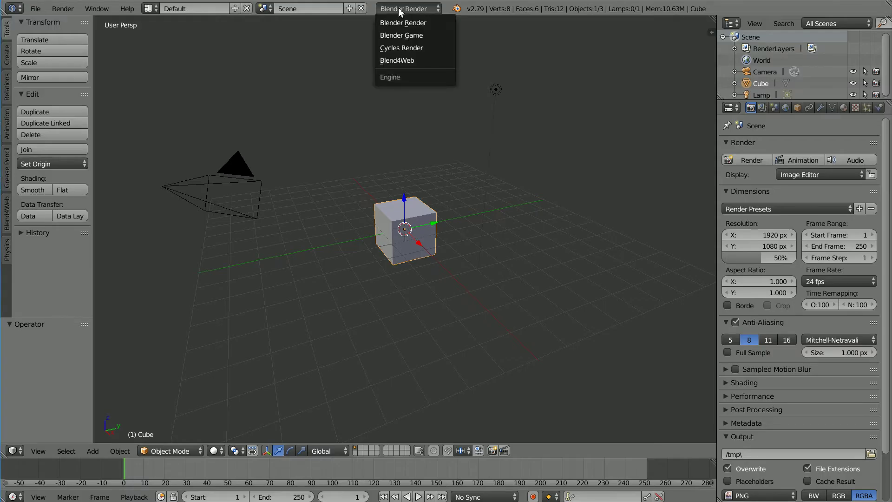
click(425, 61)
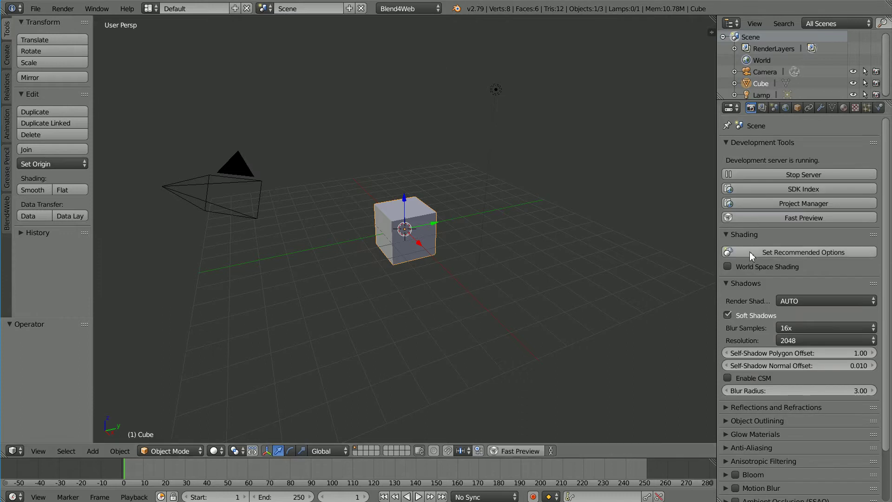
click(850, 254)
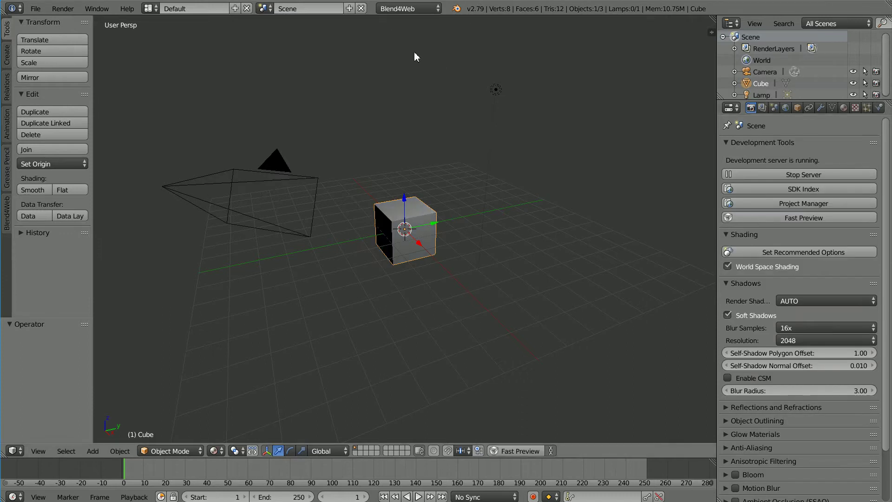
Step: Set the cube's location to X 2 and Z 2
click(797, 108)
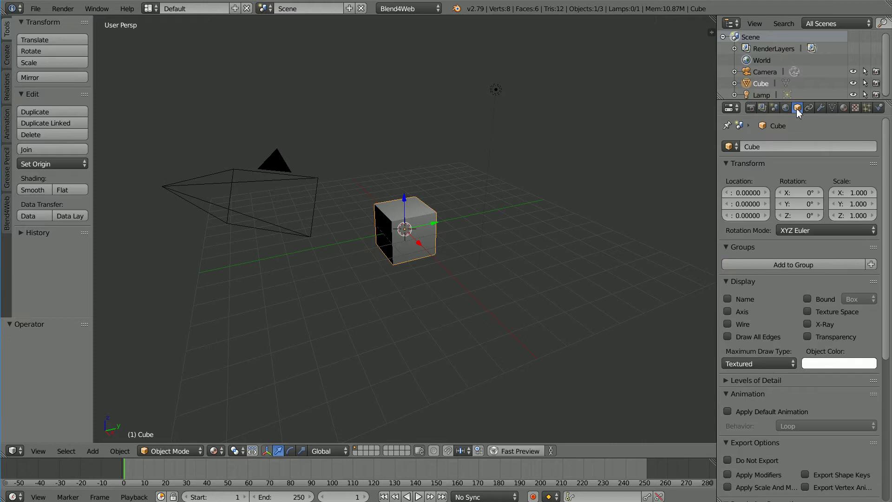
click(737, 192)
text(2)
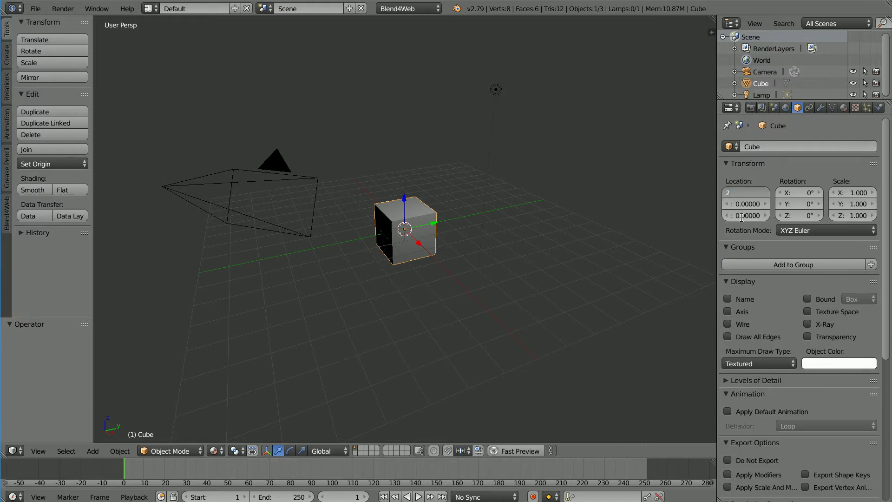
click(741, 215)
text(2)
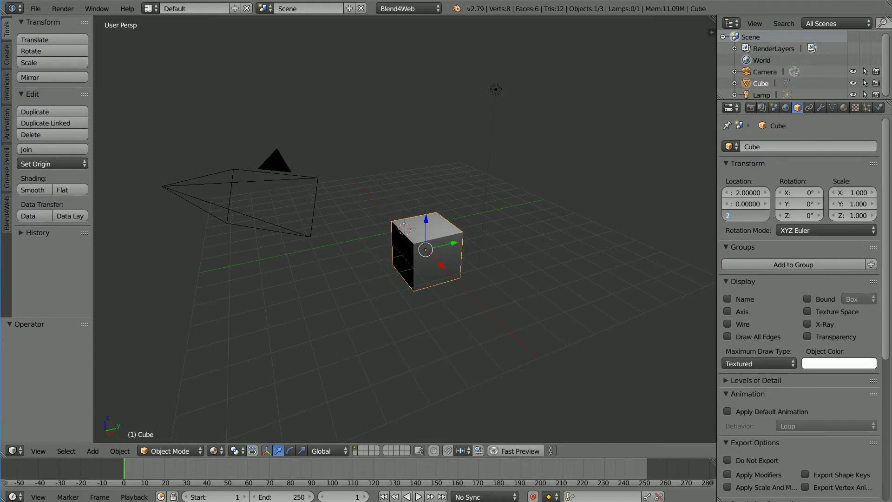
key(Return)
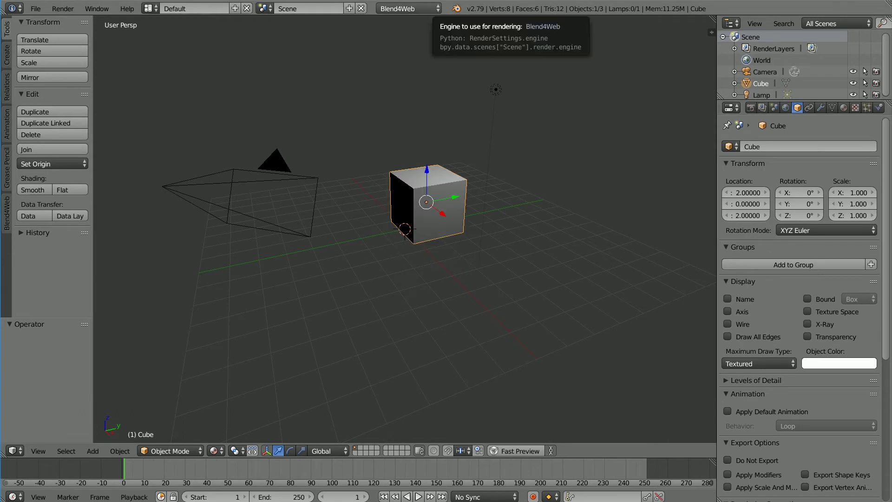
Step: Add a Suzanne monkey mesh and place it at X -2, Z 2
click(93, 451)
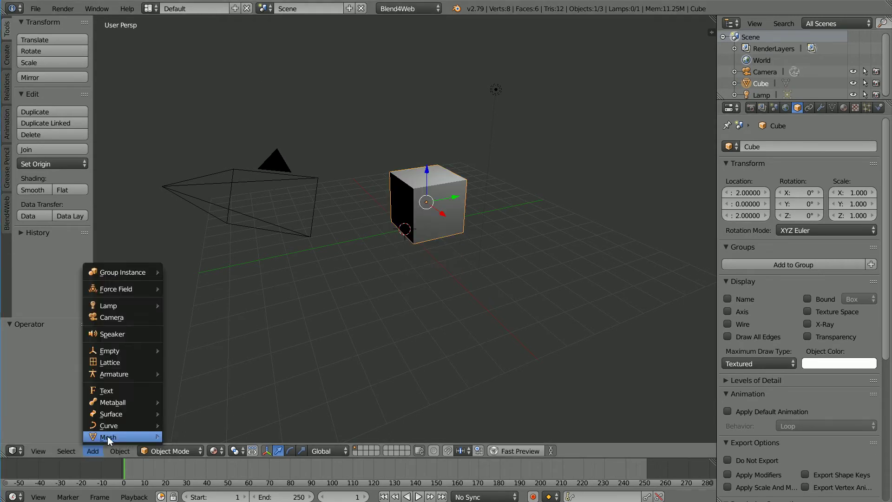
mouse_move(130, 439)
click(220, 438)
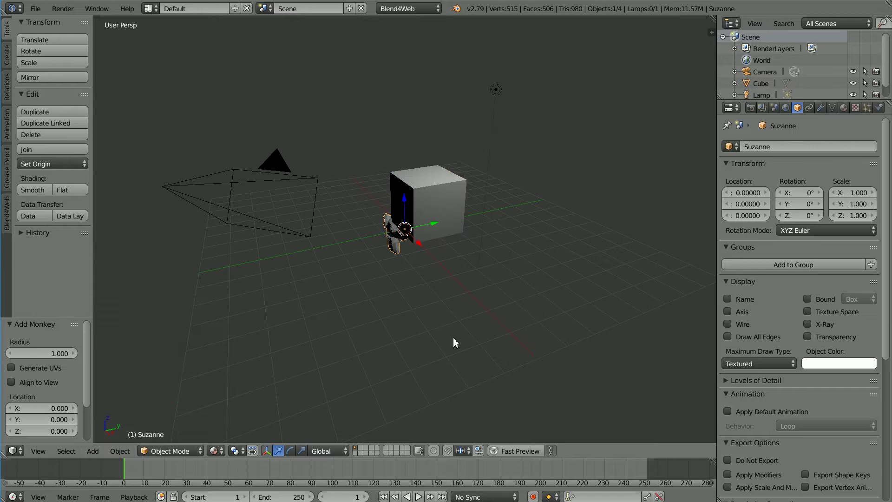
click(745, 193)
text(0.0)
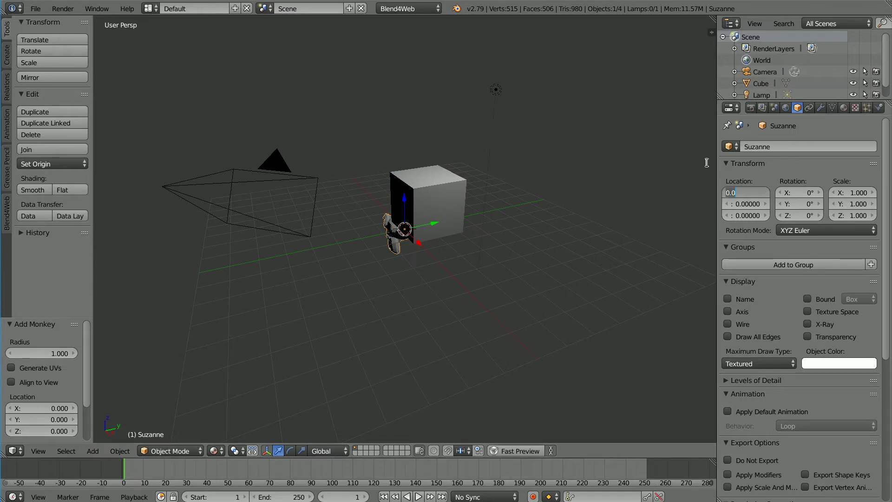
key(BackSpace)
click(744, 215)
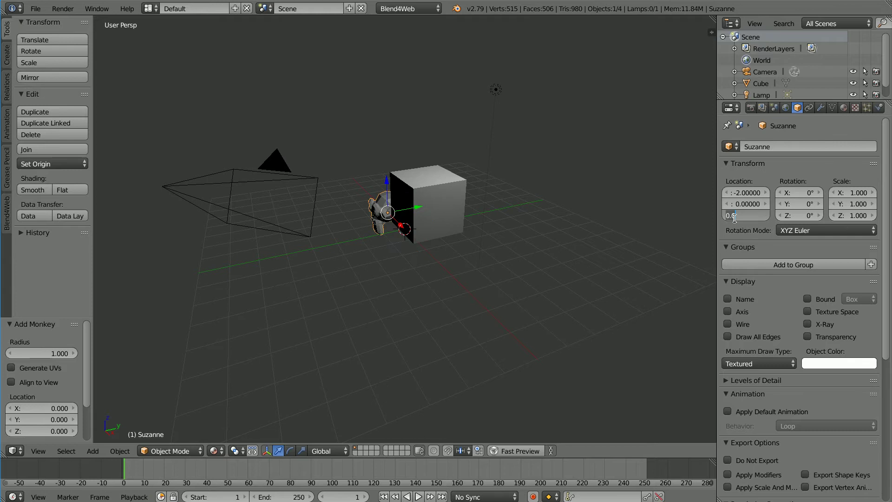
key(BackSpace)
text(2)
key(Return)
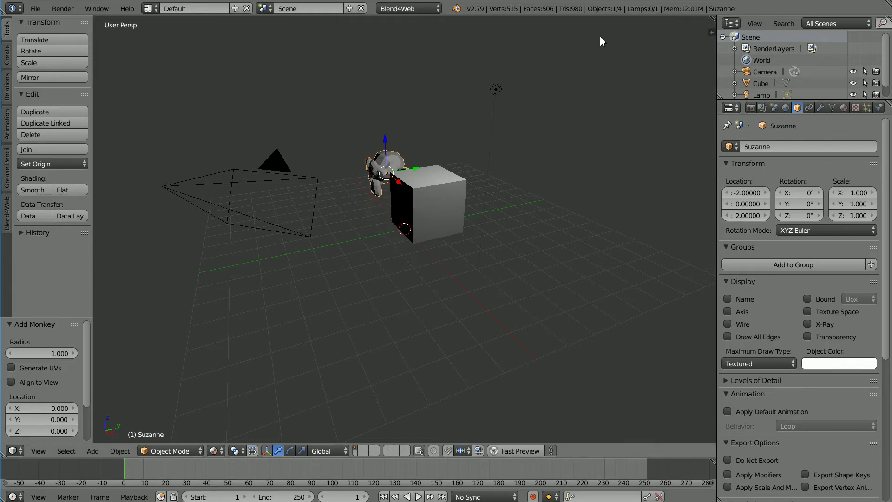
click(100, 451)
Step: Add a plane mesh scaled by 6 and create a new material, Material.001, for it
mouse_move(99, 439)
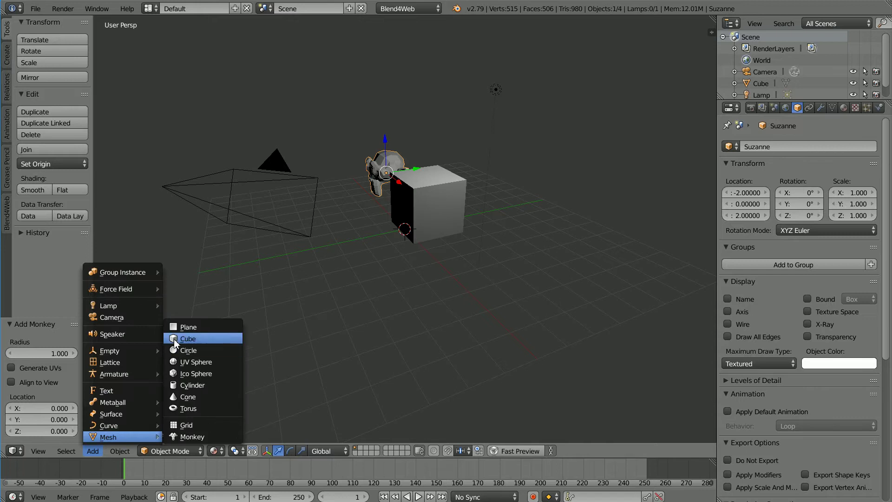
click(208, 326)
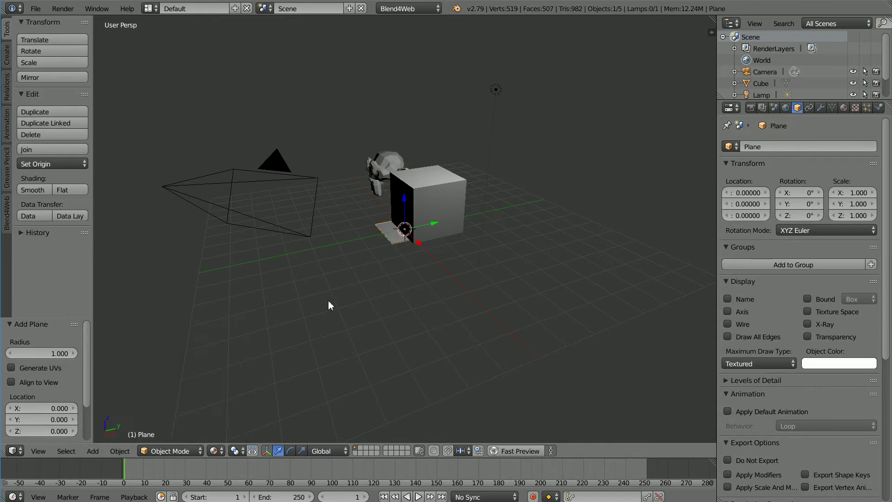
text(s6)
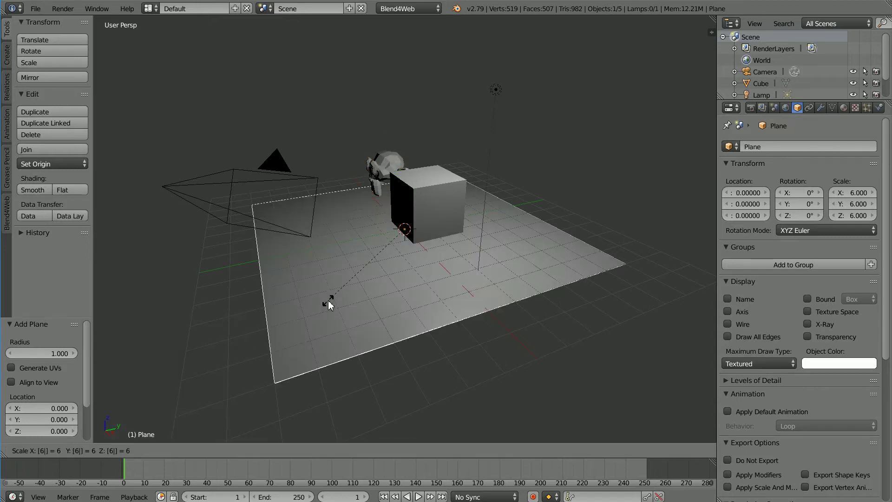
key(Return)
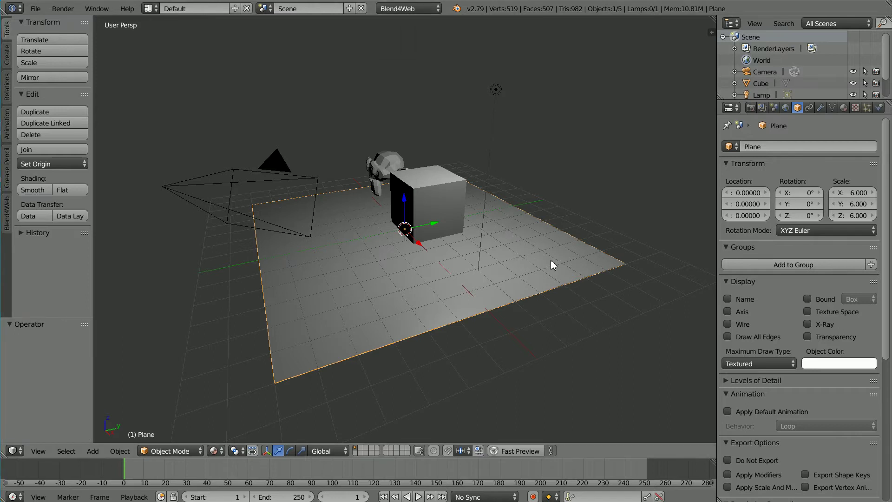
click(843, 108)
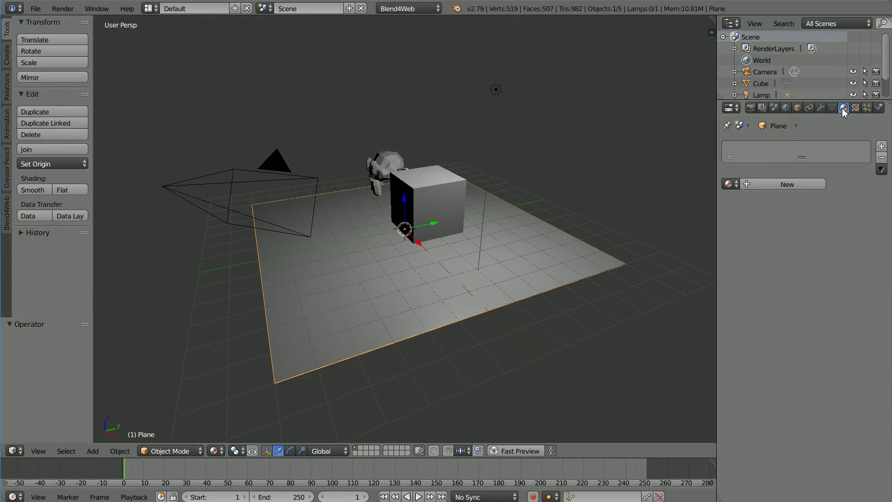
click(802, 180)
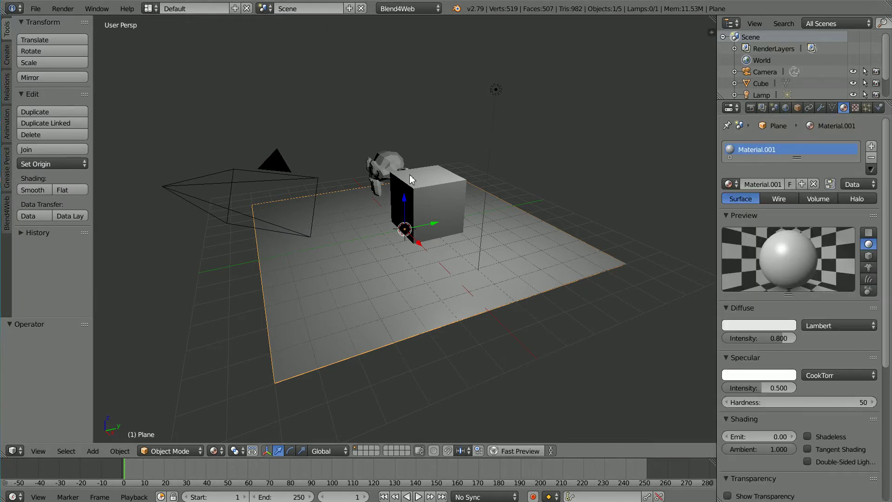
Step: Change the cube's diffuse colour to cyan, with red at 0 and green at 1
right_click(448, 202)
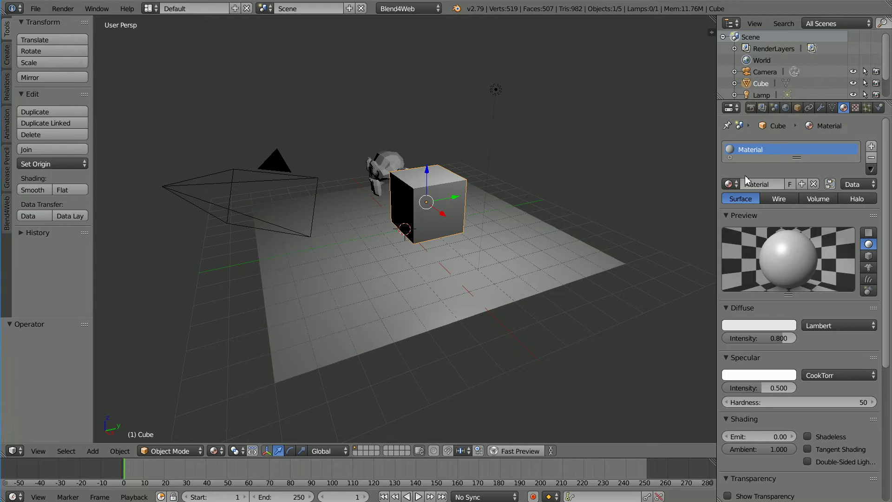
click(757, 326)
drag(762, 286, 662, 300)
drag(743, 297, 775, 309)
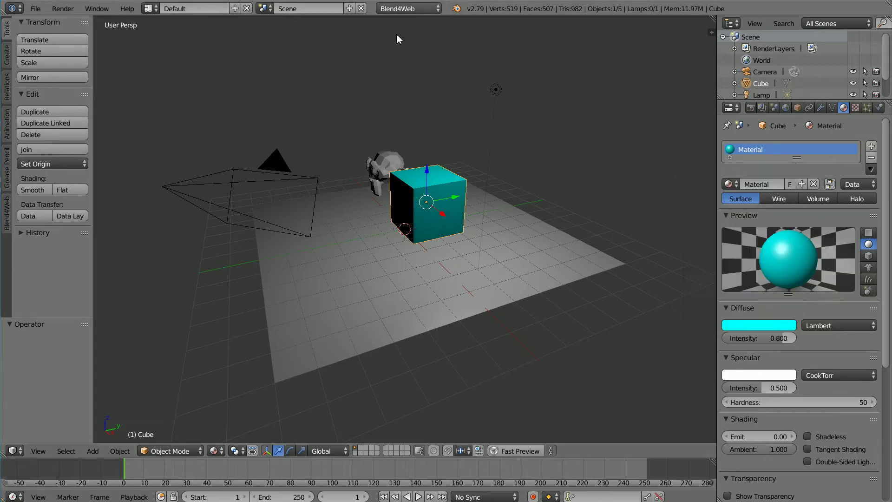
Step: Give the monkey a new material, Material.002, with magenta diffuse (R 1.0, G 0, B 0.874)
right_click(382, 173)
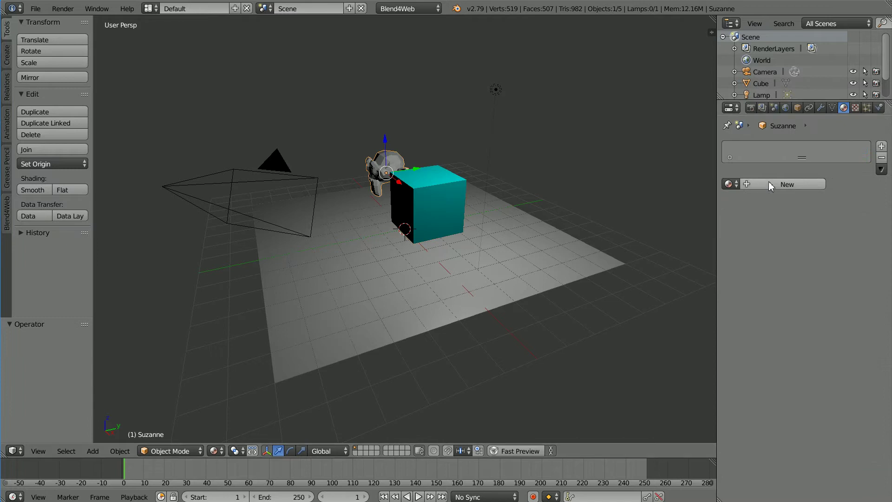
click(768, 181)
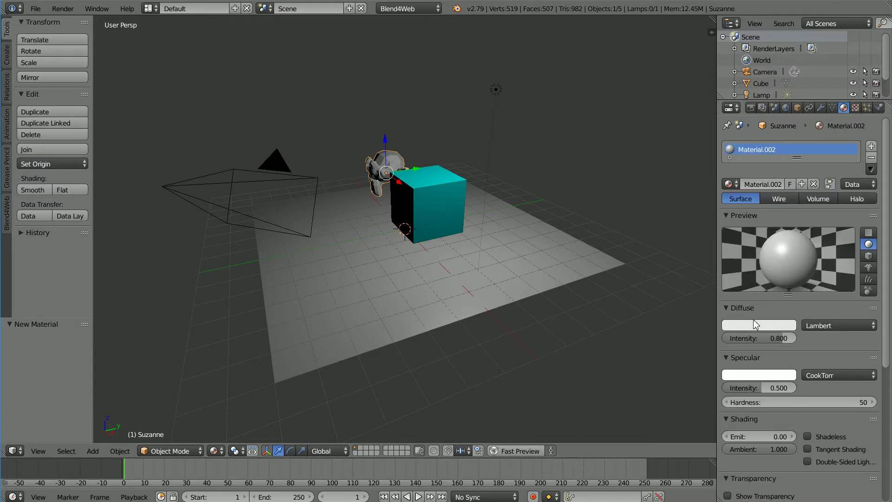
click(752, 325)
drag(756, 283, 634, 302)
drag(757, 311, 778, 311)
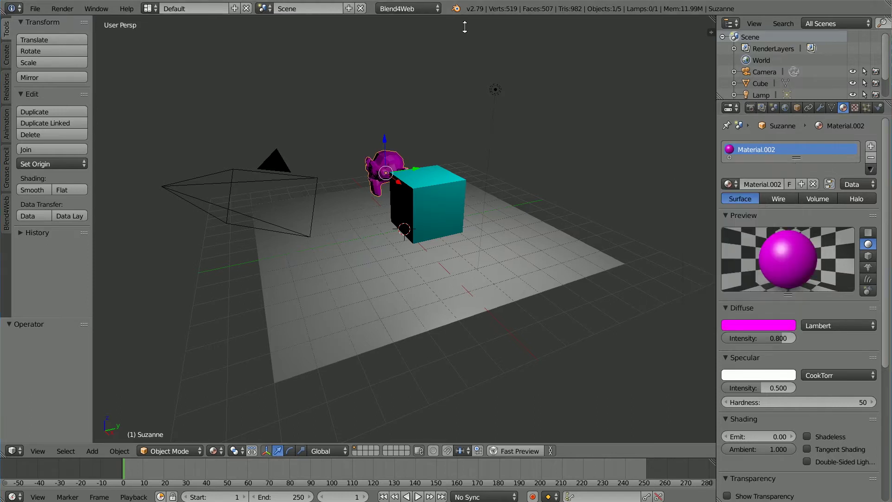
right_click(489, 281)
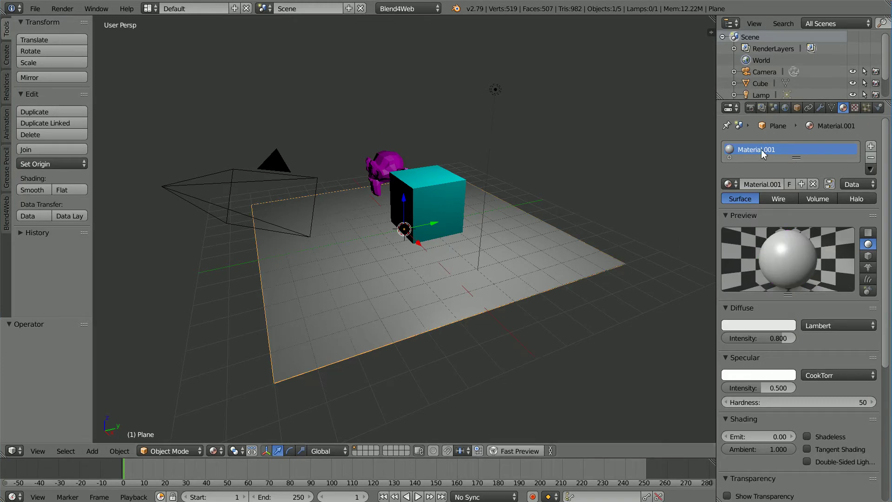
Step: Make the ground plane Reflective under Real-Time Reflections
click(795, 108)
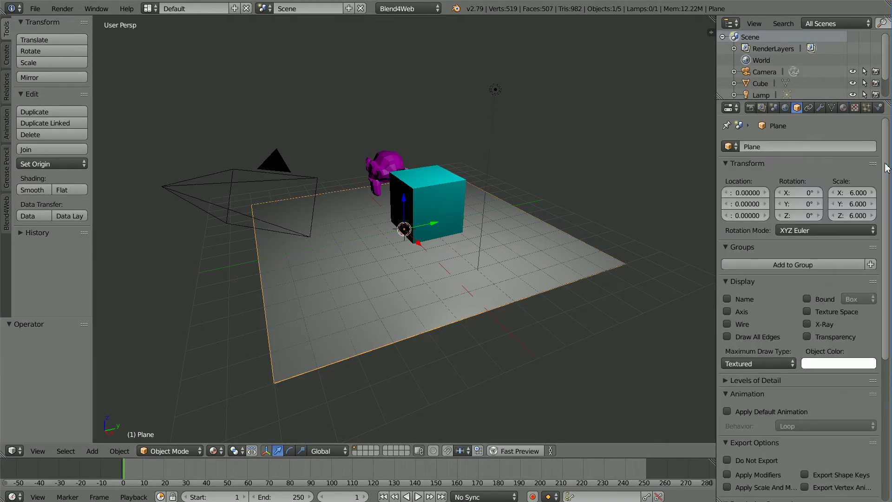
scroll(875, 219, down, 3)
scroll(875, 219, down, 5)
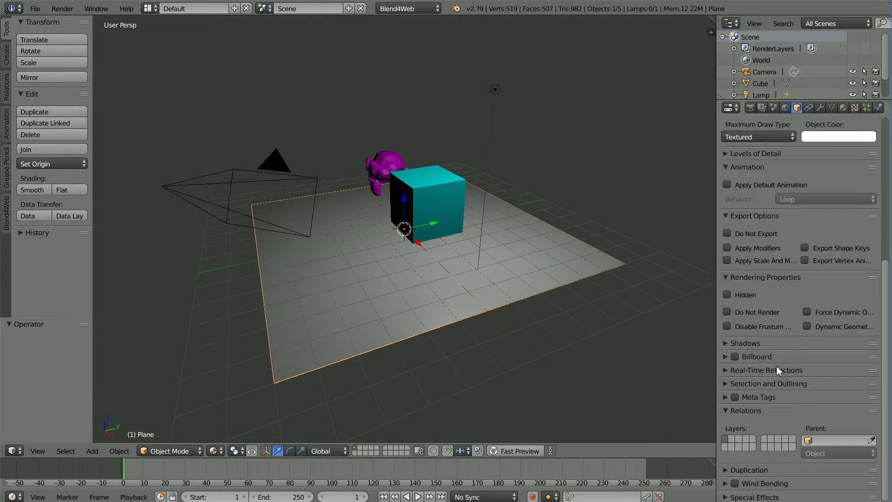
click(727, 374)
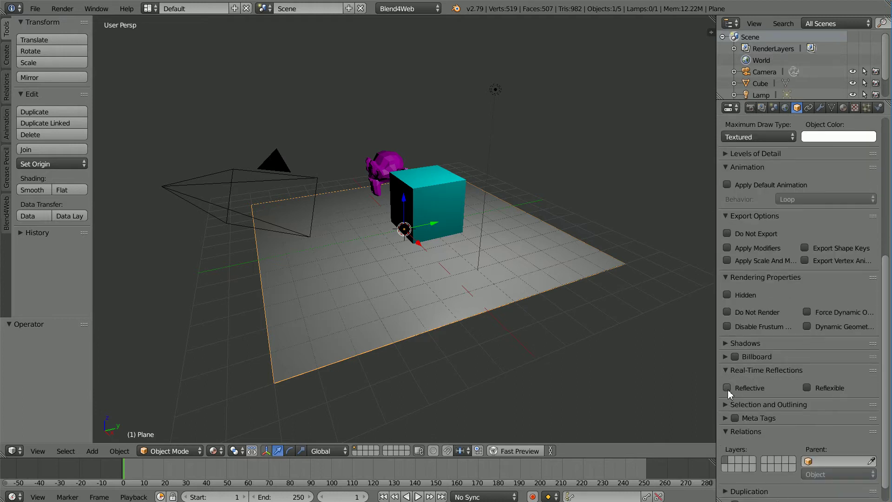
click(727, 388)
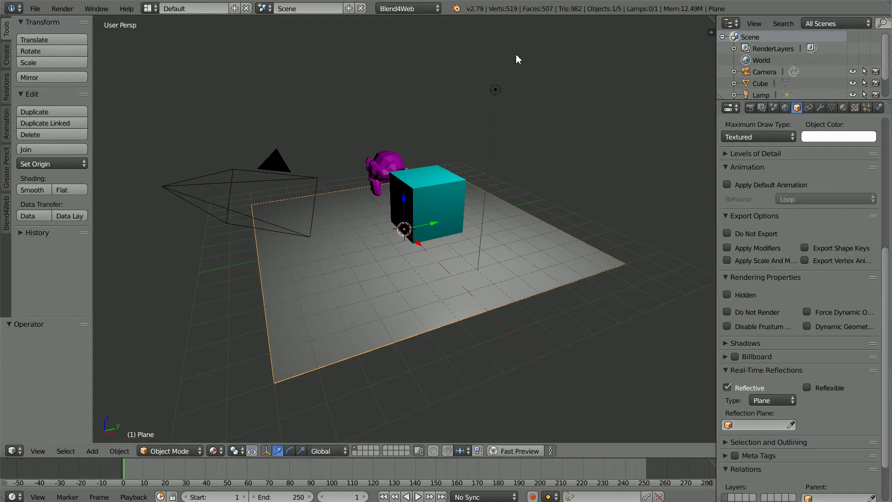
Step: Mark the monkey as Reflexible so it appears in reflections
right_click(389, 161)
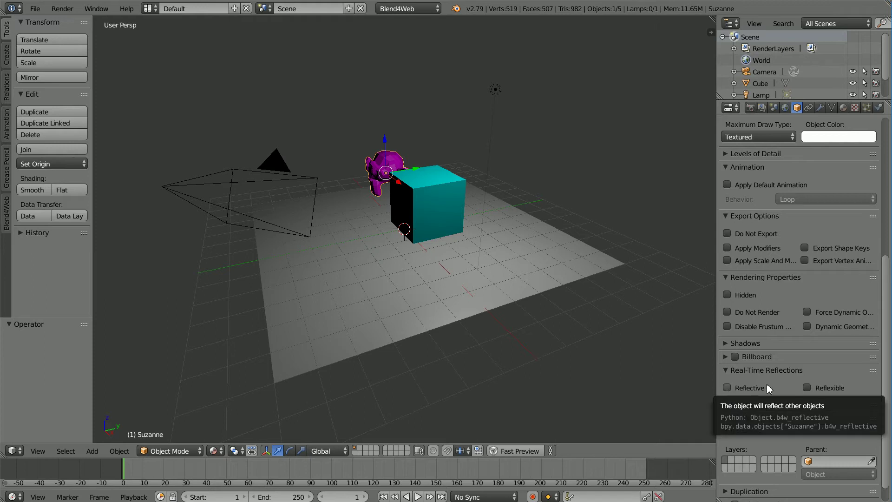
click(806, 387)
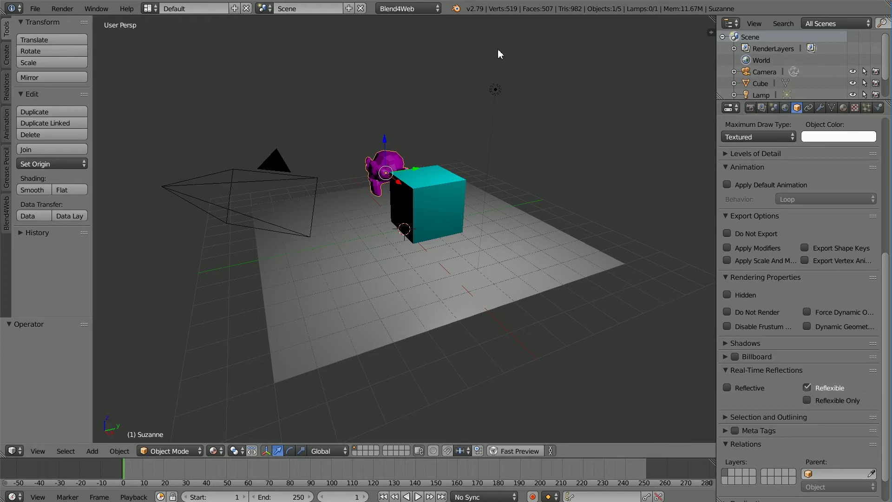
right_click(447, 214)
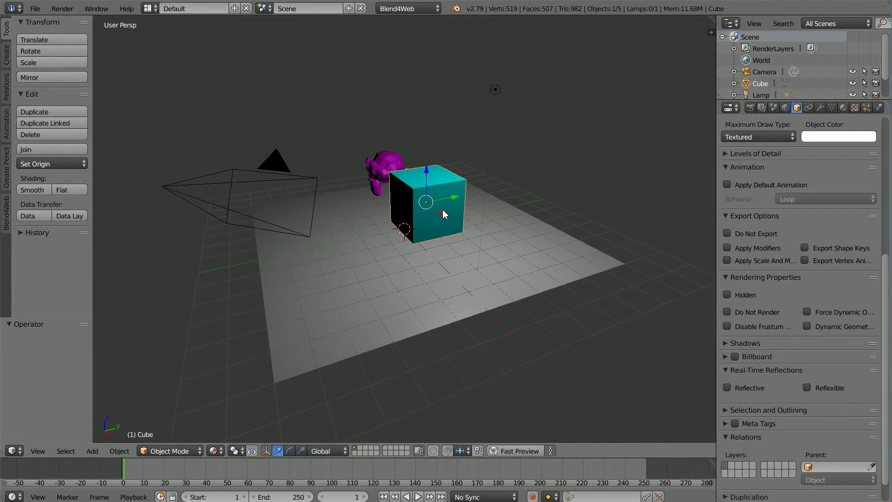
Step: Check Reflexible and Reflective for the cube and change its reflection type from Plane to Cube
click(807, 388)
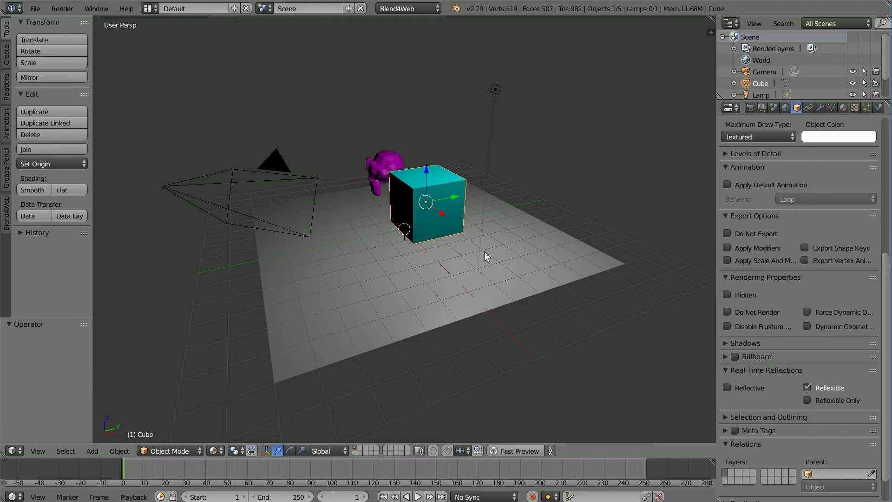
click(727, 387)
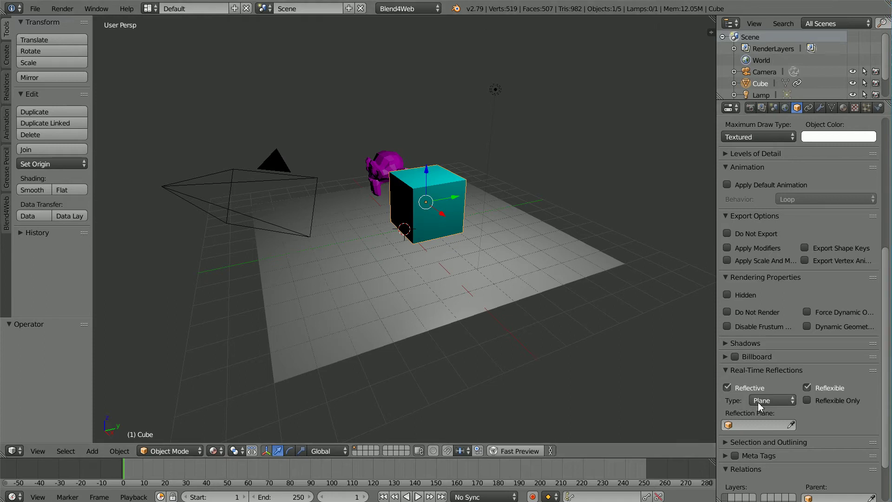
click(774, 401)
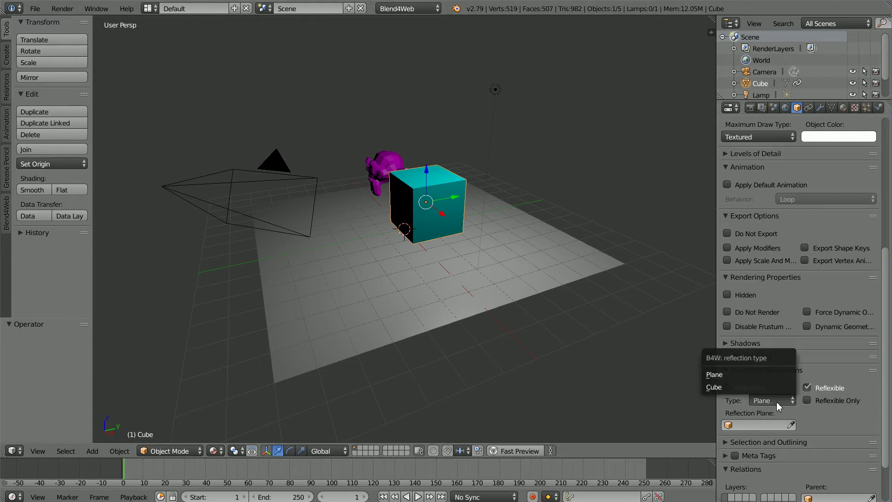
click(739, 390)
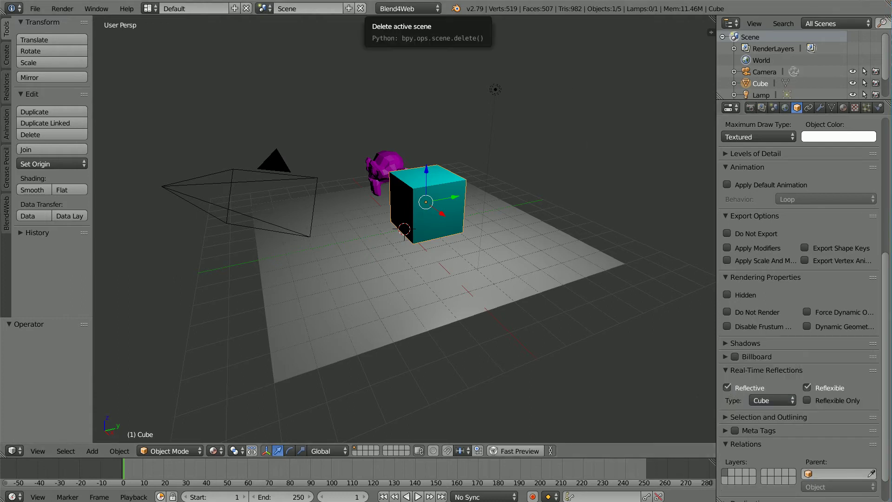
click(38, 451)
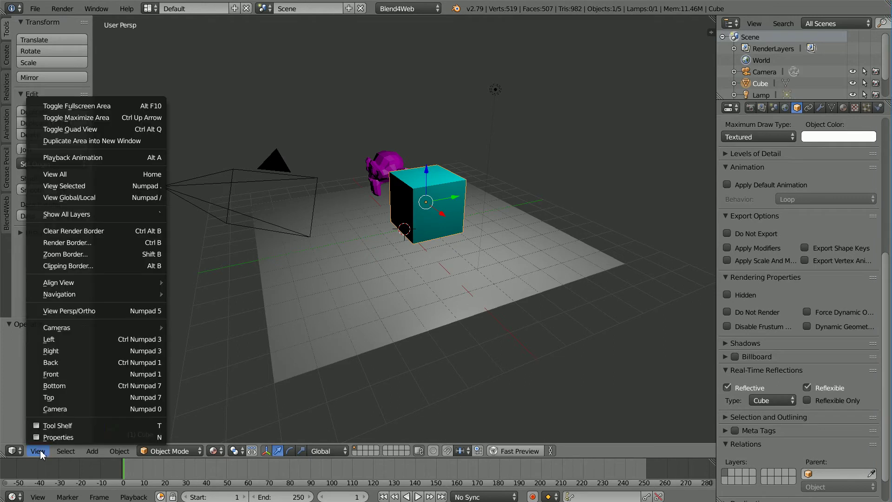
Step: From the top view, move the lamp about 6.25 units along negative Y
click(77, 398)
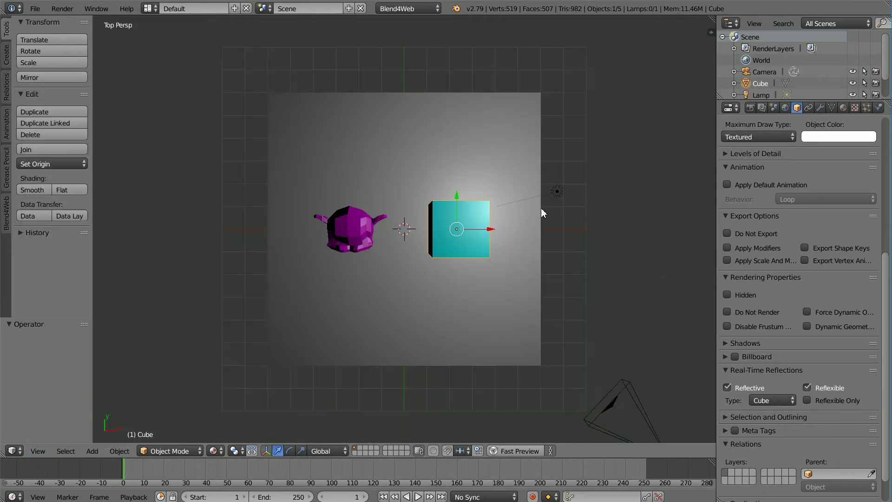
right_click(558, 191)
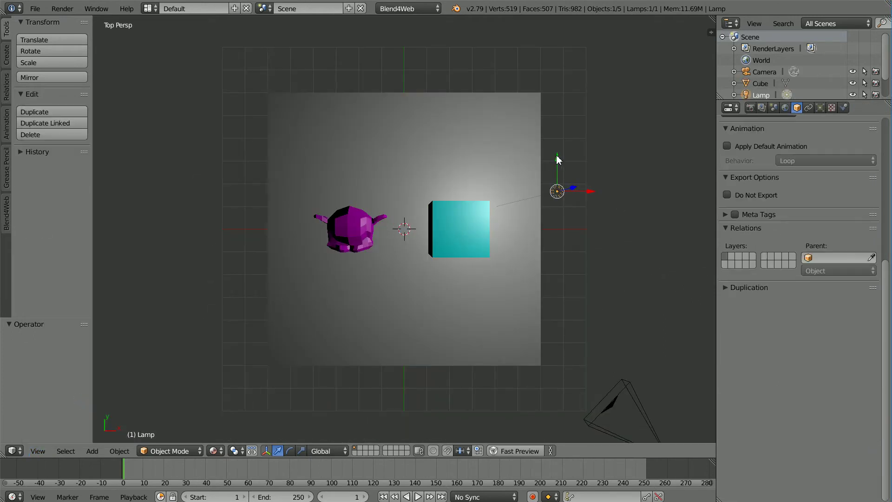
drag(558, 160, 517, 379)
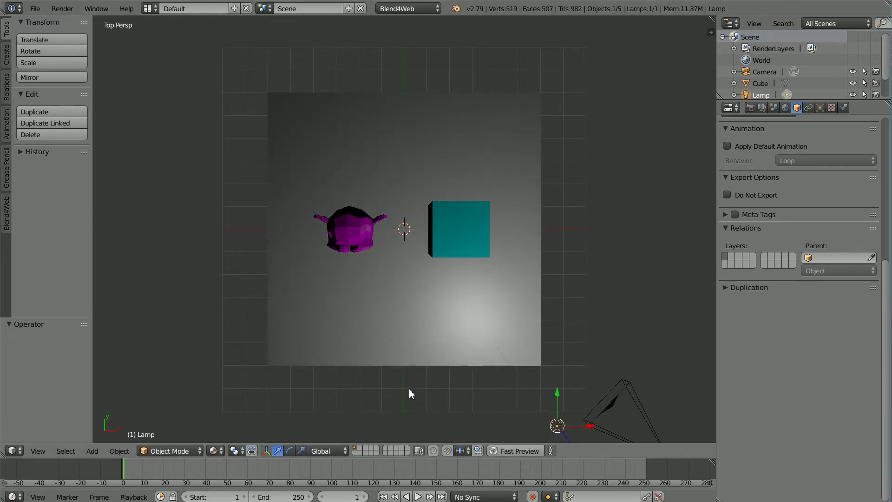
Step: Align the active camera to a low view framing the monkey and cube
middle_drag(401, 399, 403, 313)
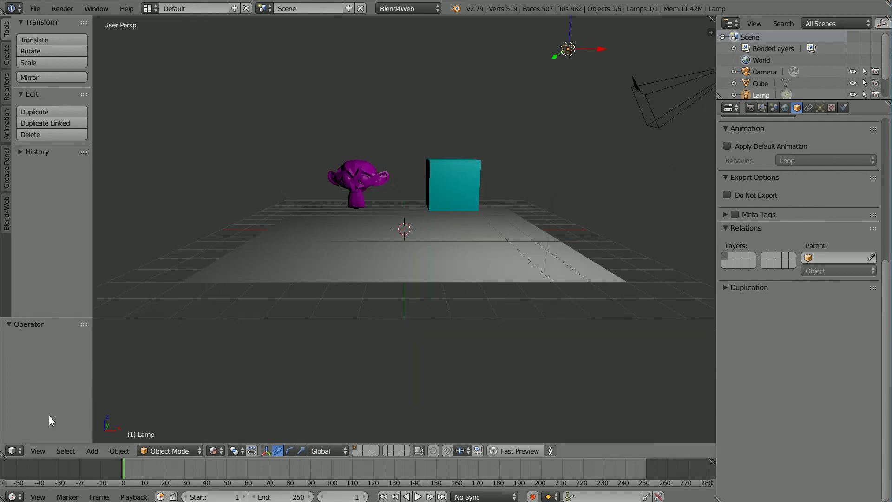
click(37, 451)
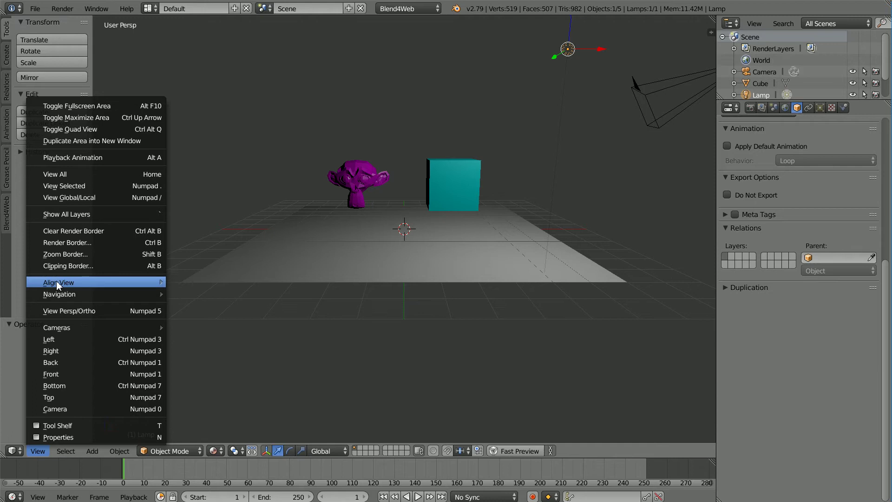
mouse_move(56, 282)
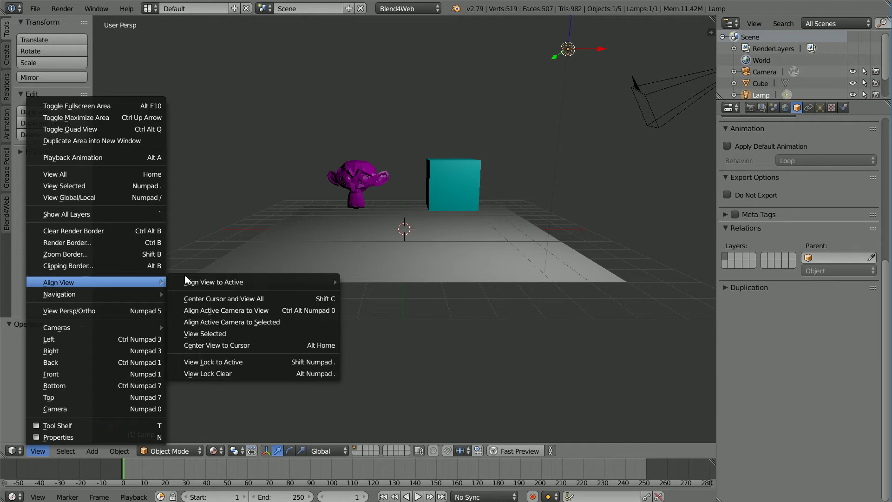
click(285, 311)
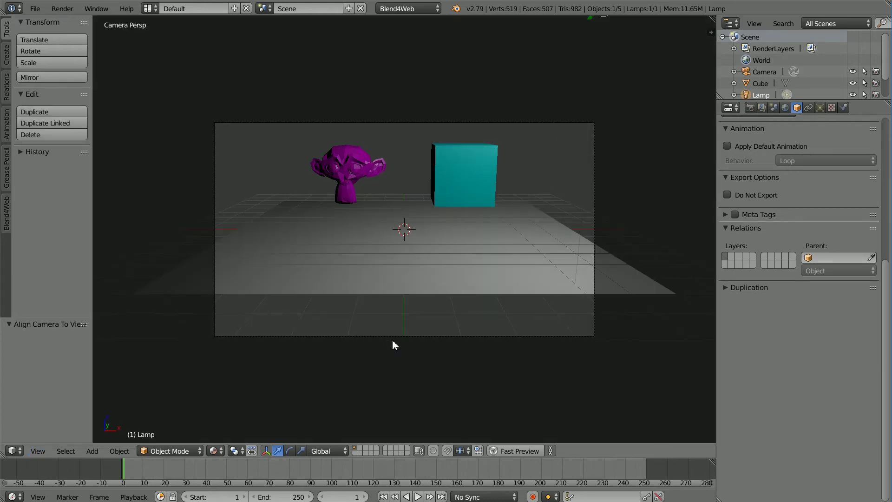
scroll(393, 342, up, 3)
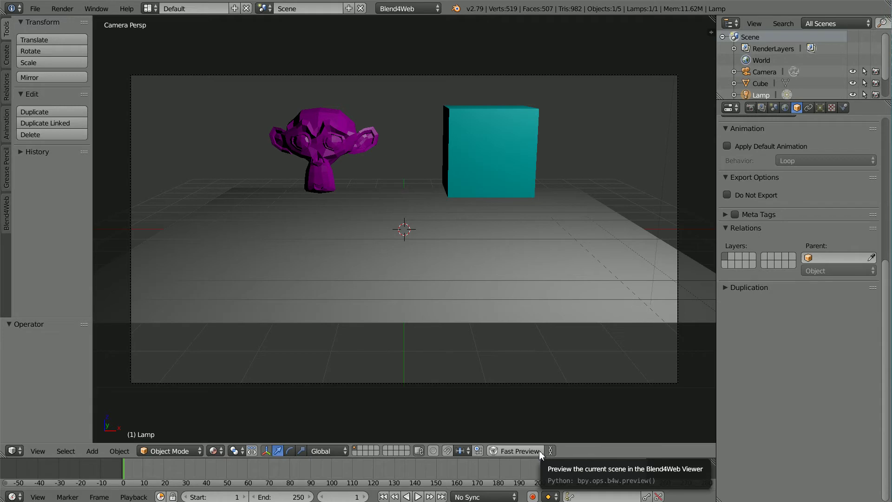
Step: Enable mirror Show Reflectivity on the floor plane's material with reflectivity 0.5
right_click(563, 303)
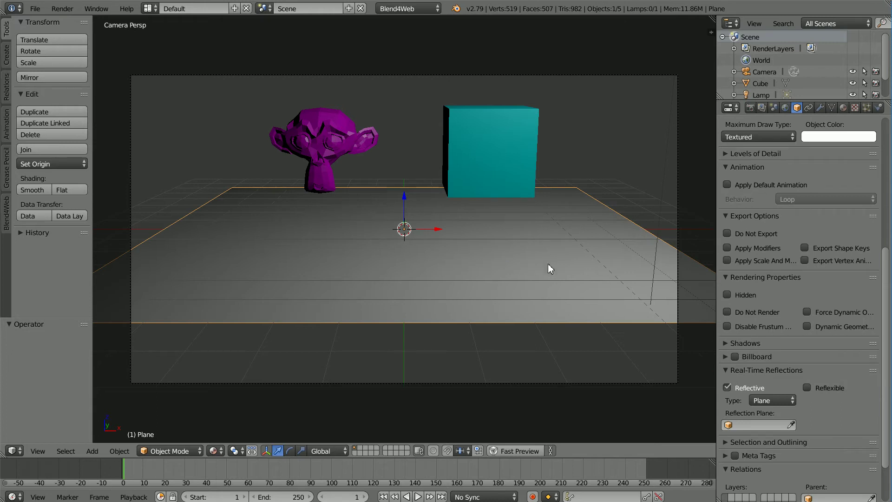
click(844, 108)
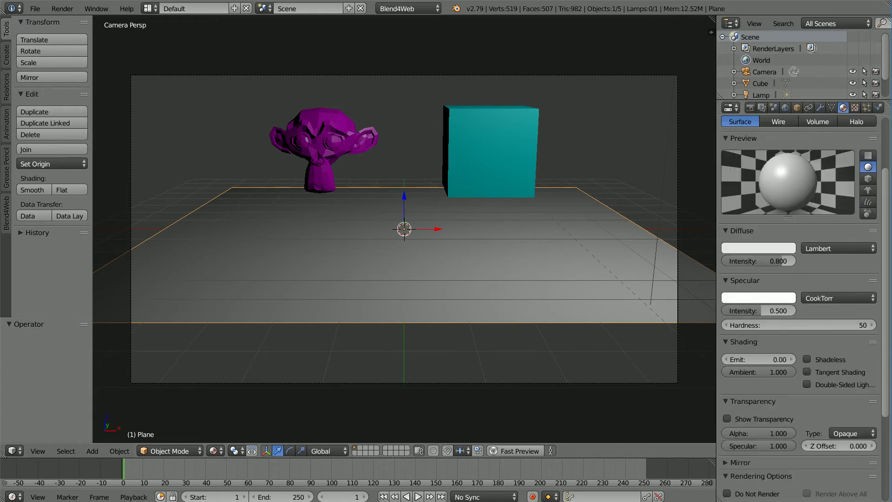
scroll(799, 302, down, 6)
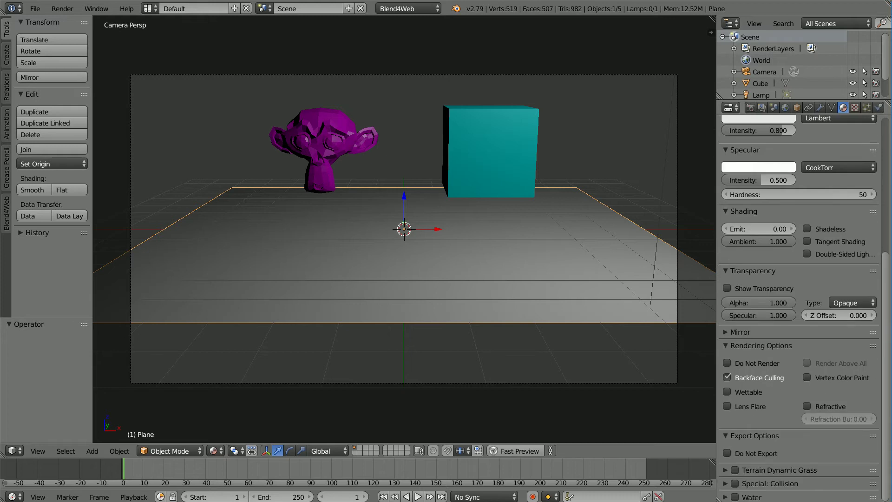
click(727, 333)
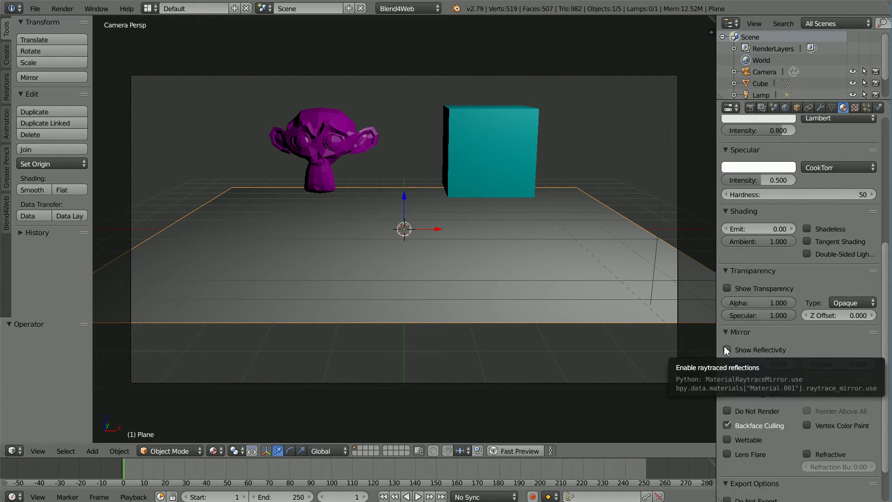
click(727, 349)
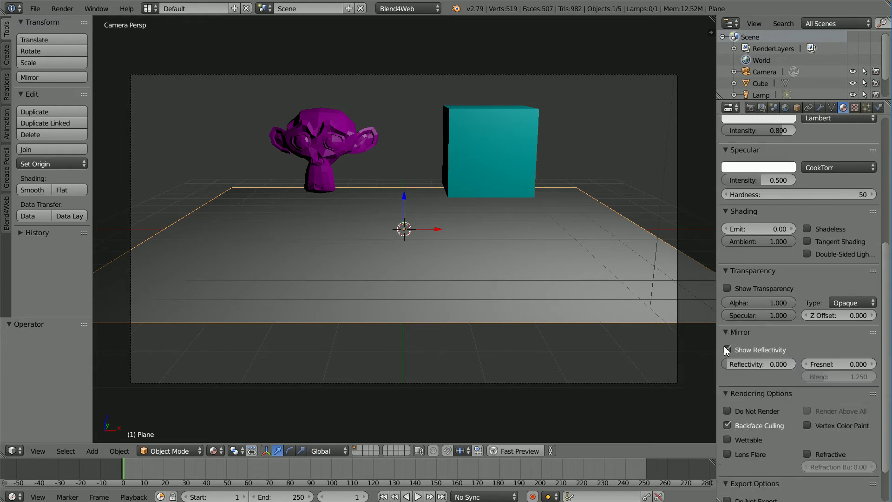
click(745, 366)
text(0.0)
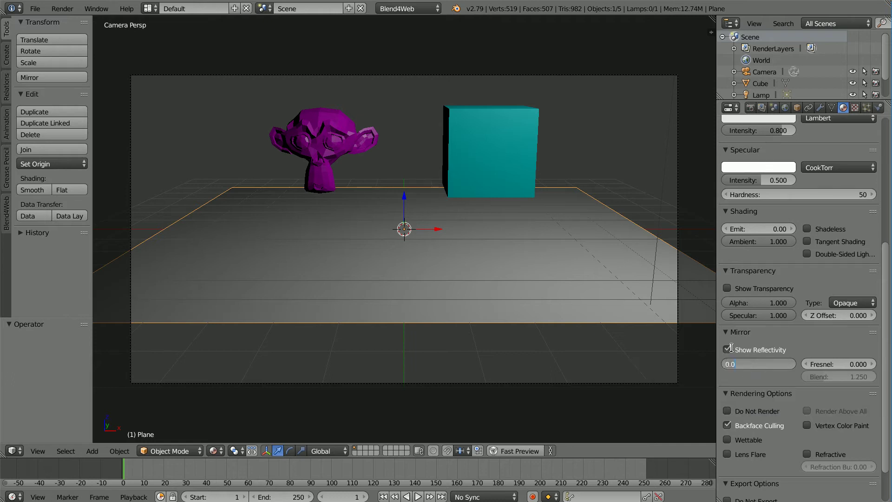
text(.5)
key(Return)
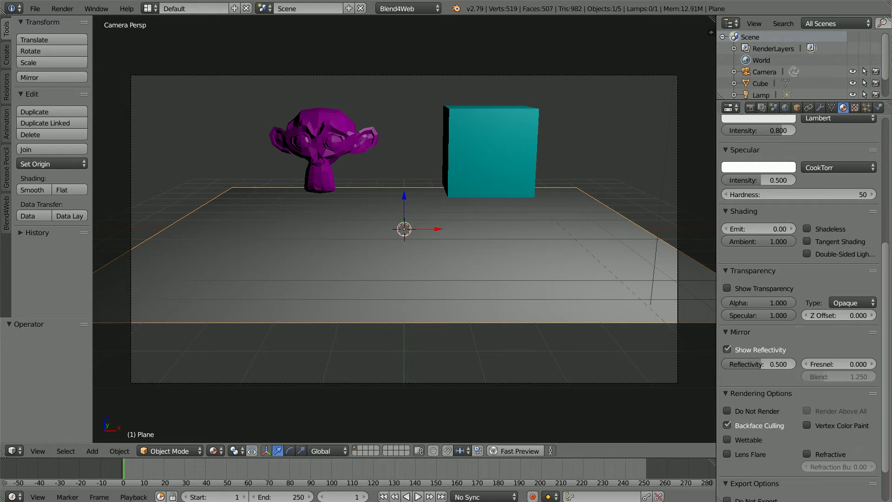
Step: Enable mirror Show Reflectivity on the cube's material with reflectivity 1
right_click(500, 153)
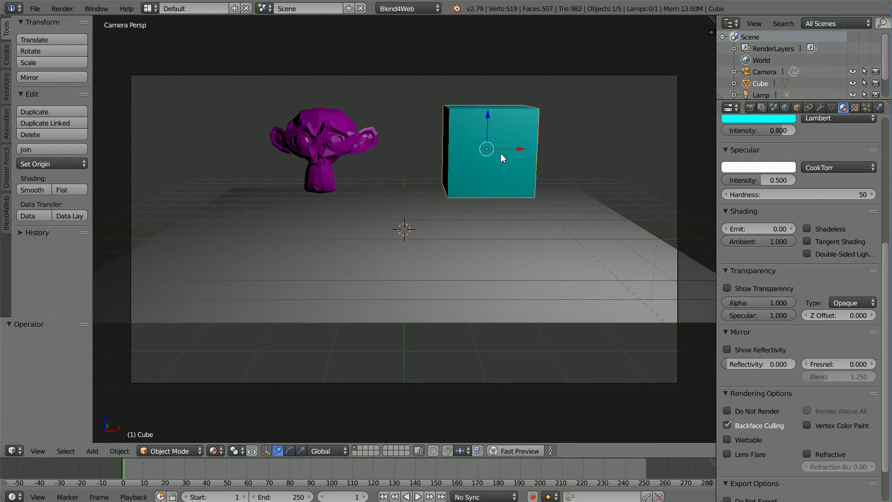
click(728, 350)
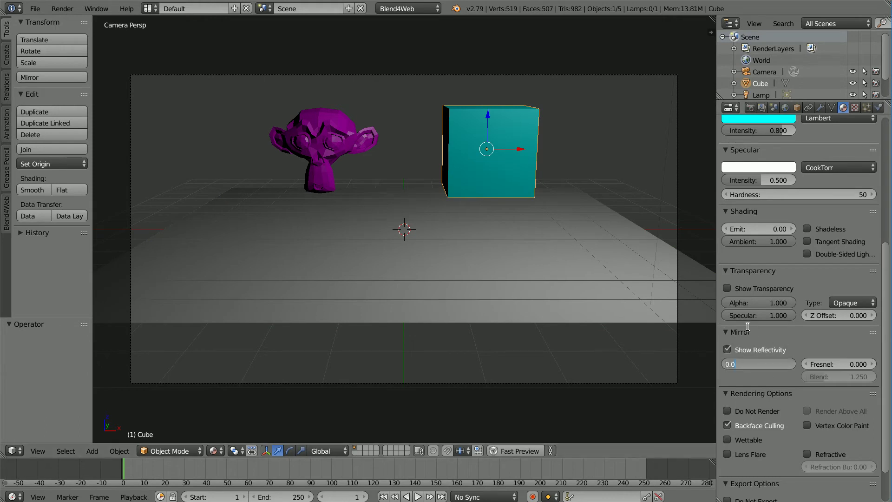
text(1)
key(Return)
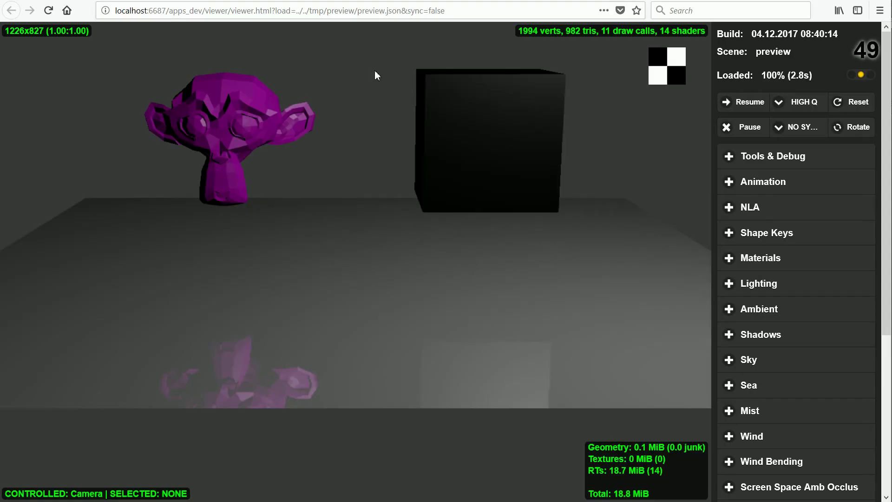
Step: Orbit the Blend4Web preview camera to see the monkey and cube reflected in the floor from above and around
drag(375, 74, 375, 133)
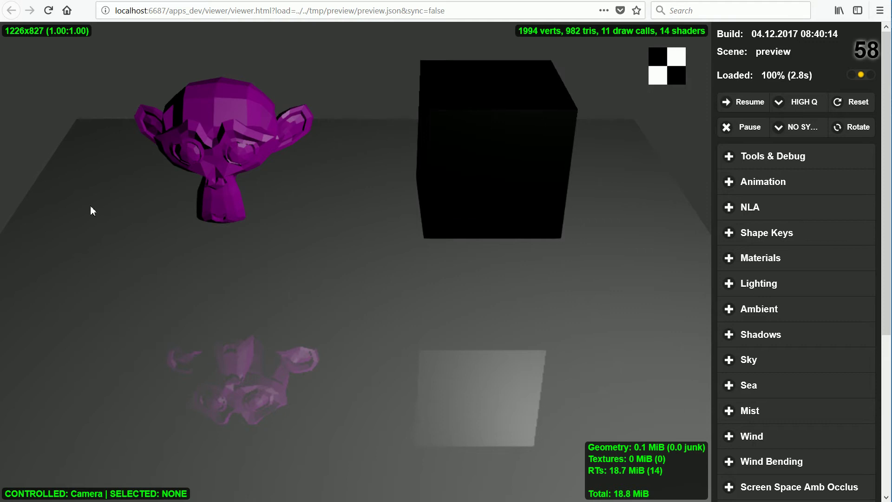
drag(79, 170, 381, 80)
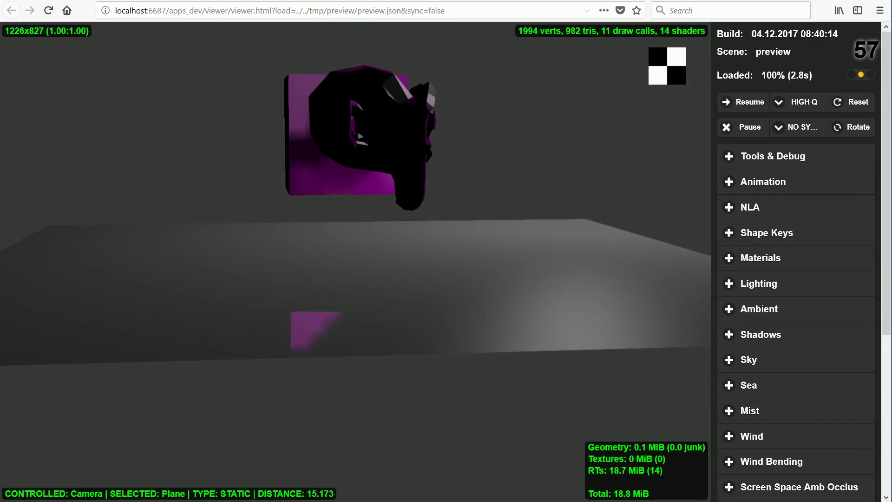
drag(604, 157, 364, 181)
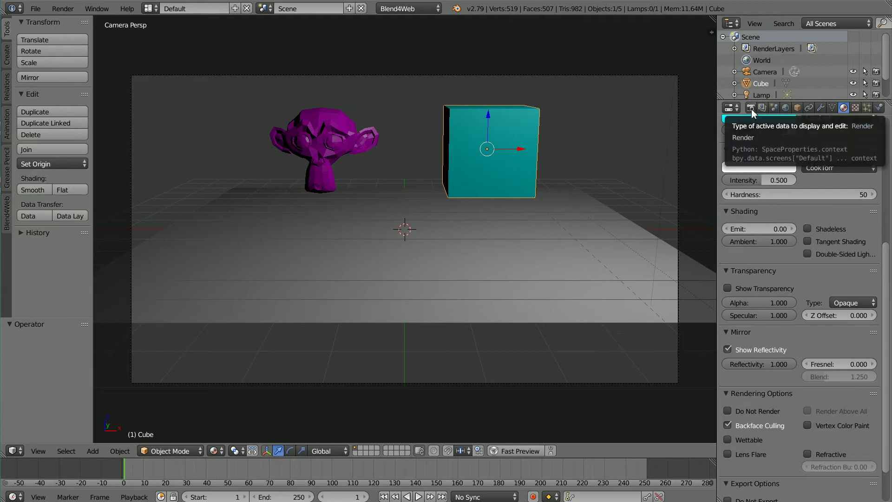
Step: Set Reflections and Refractions quality to HIGH in Scene properties, then show the World settings
click(752, 111)
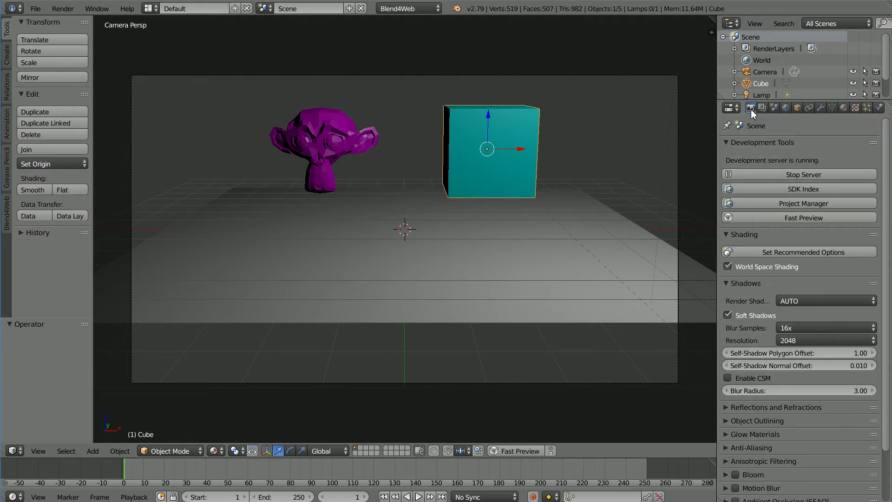
click(724, 407)
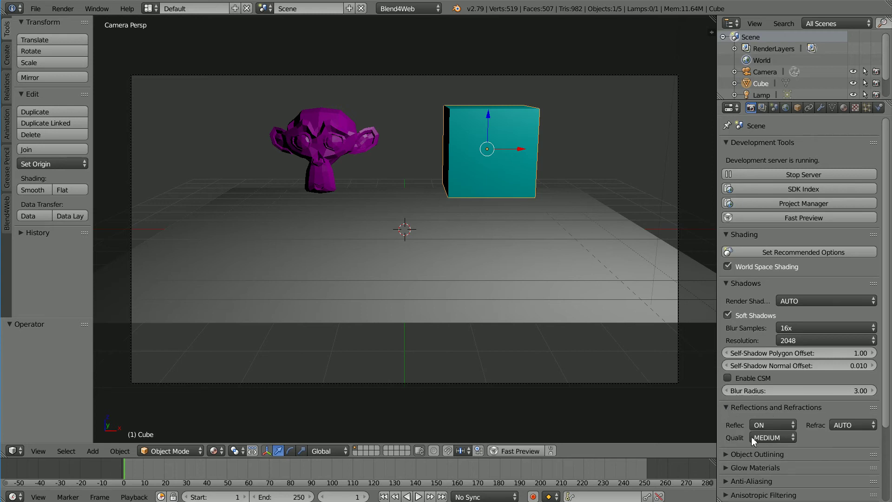
click(774, 438)
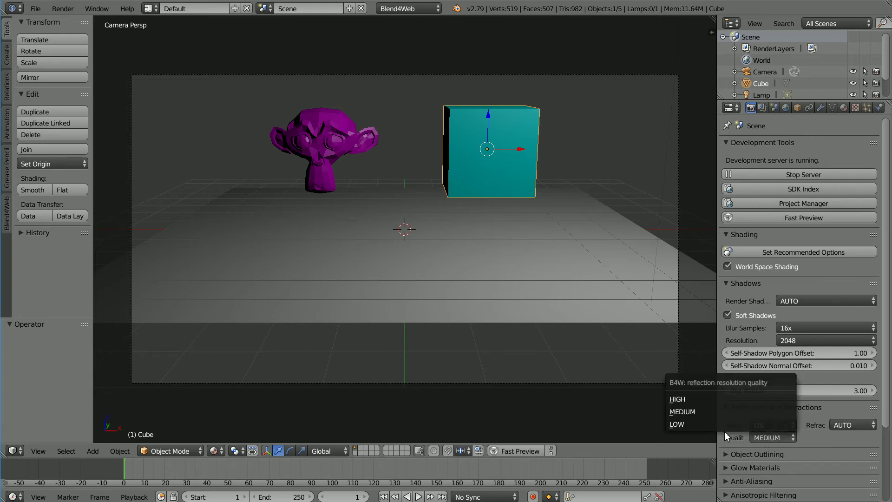
click(692, 400)
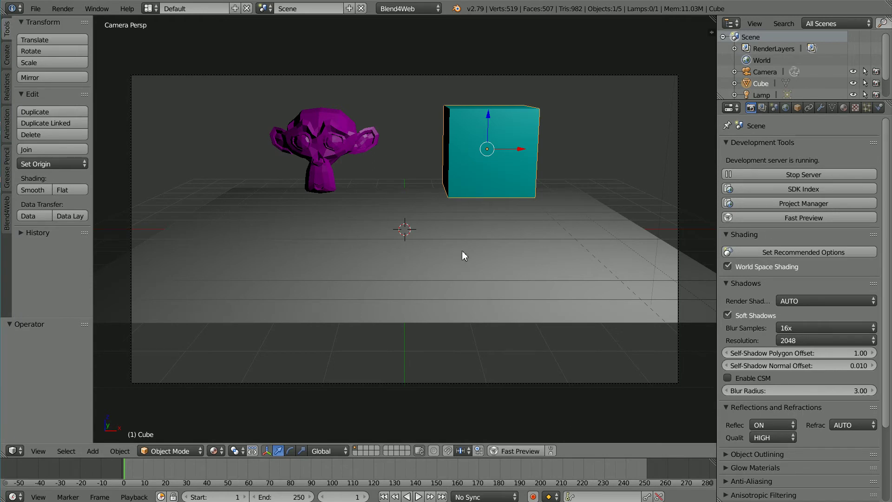
click(785, 107)
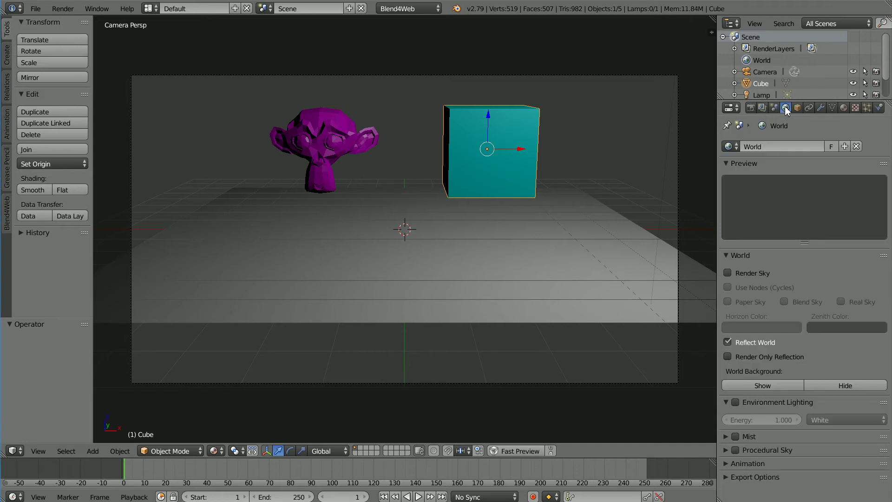
Step: Enable Render Sky and set the World horizon colour to RGB 0.2, 0.3, 0.4
click(728, 275)
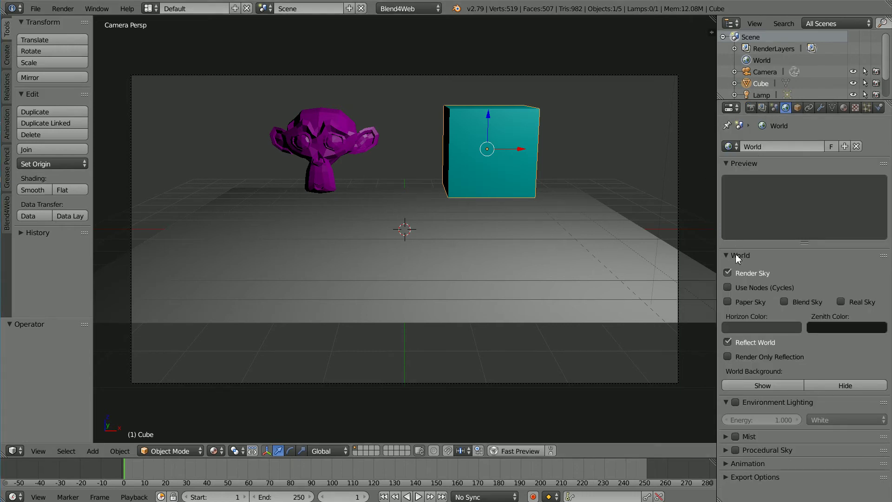
click(751, 327)
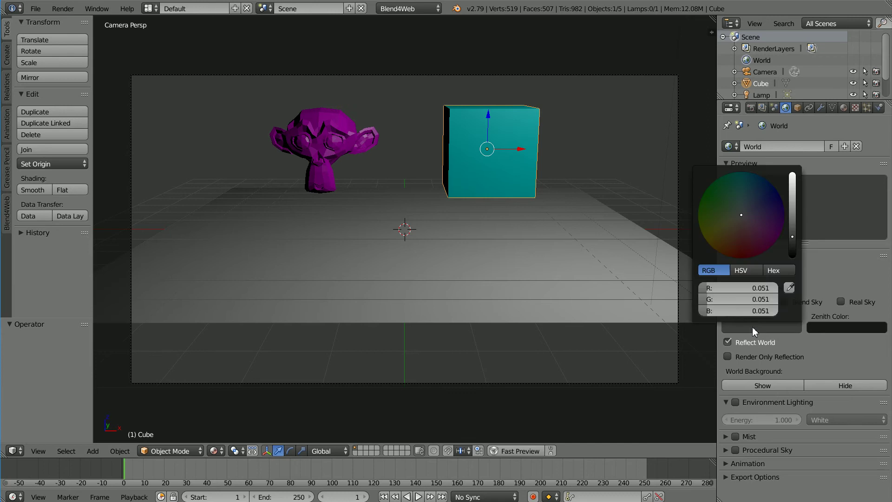
click(735, 287)
text(0.2)
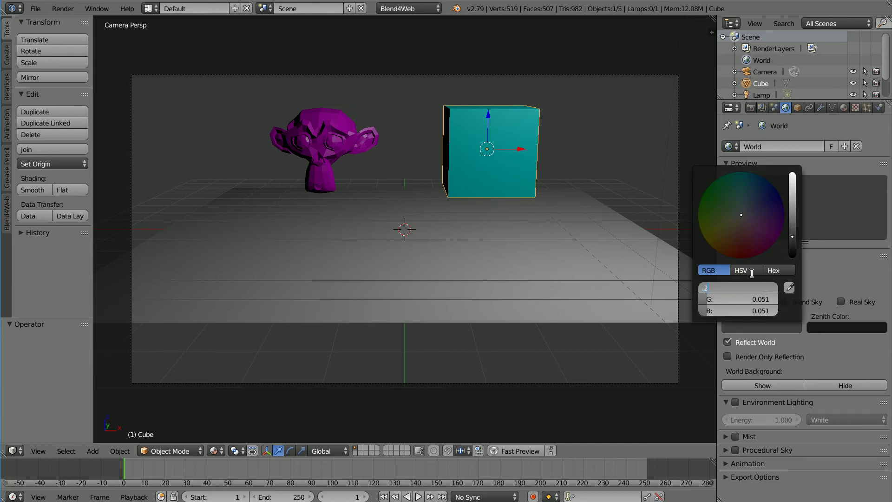
key(Tab)
text(.3)
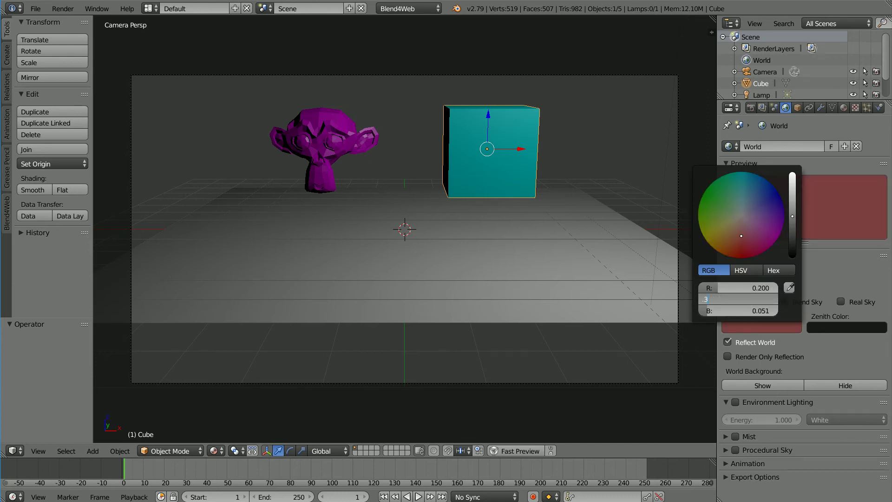
key(Tab)
key(BackSpace)
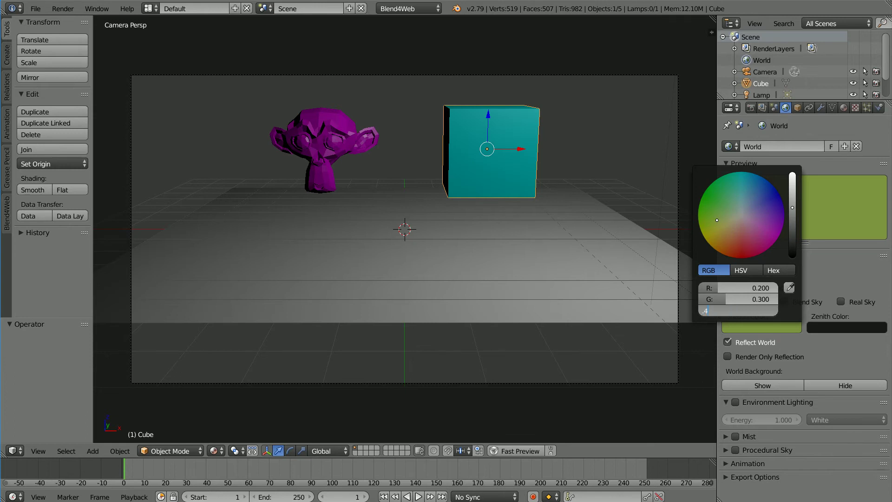
text(.4)
key(Return)
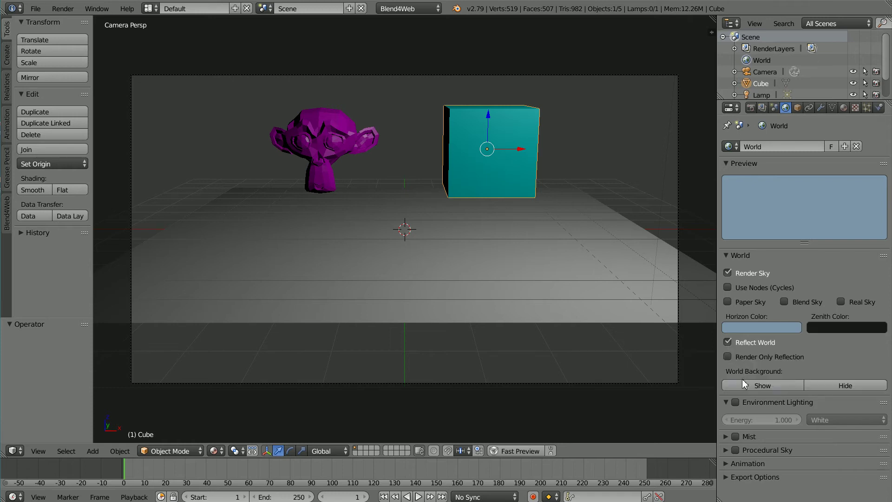
Step: Show the world sky as viewport background and set the cube's mirror reflectivity to 0.3
click(789, 389)
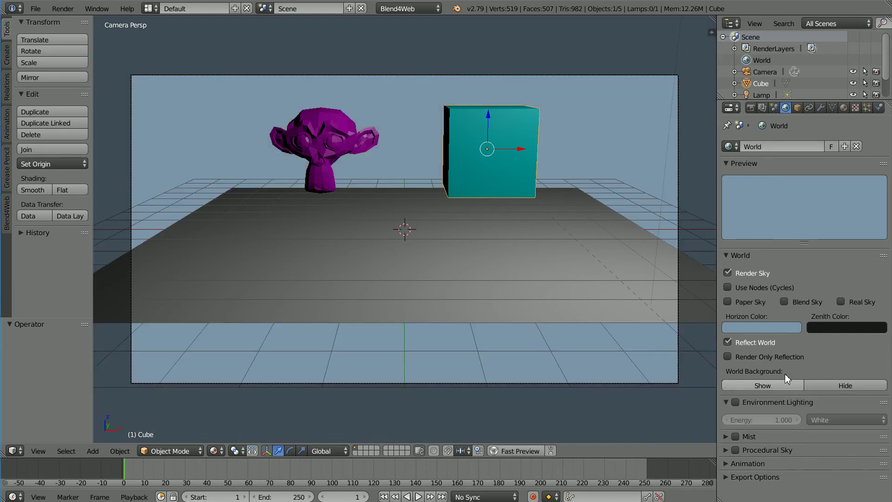
click(843, 108)
scroll(799, 279, down, 10)
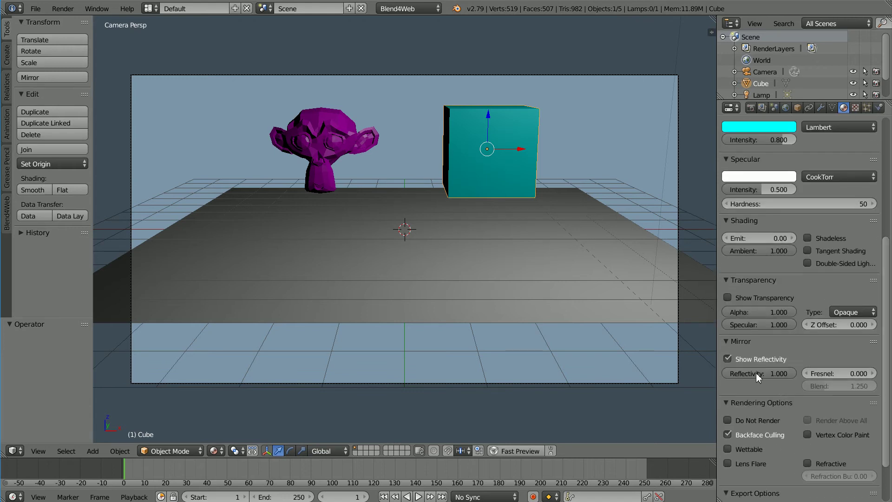
click(756, 373)
text(0.3)
key(Return)
Step: Set the ground plane's mirror reflectivity to 0.9 and launch Fast Preview in the browser
right_click(536, 283)
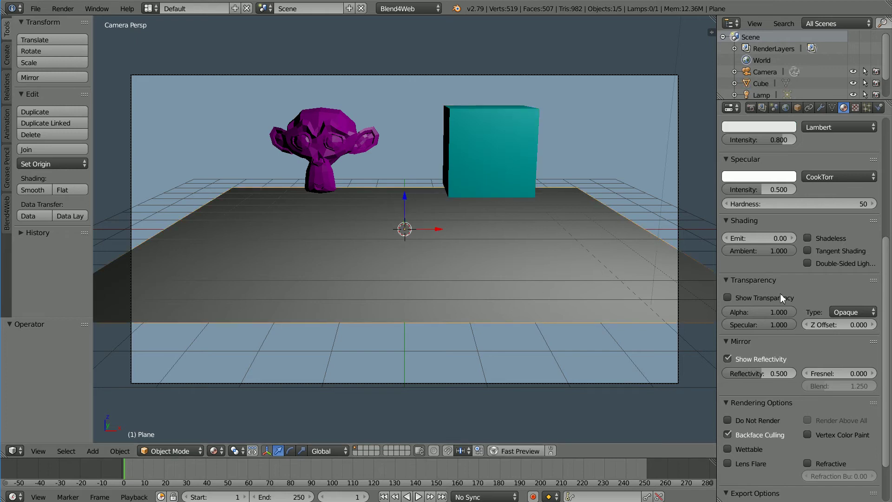
click(763, 370)
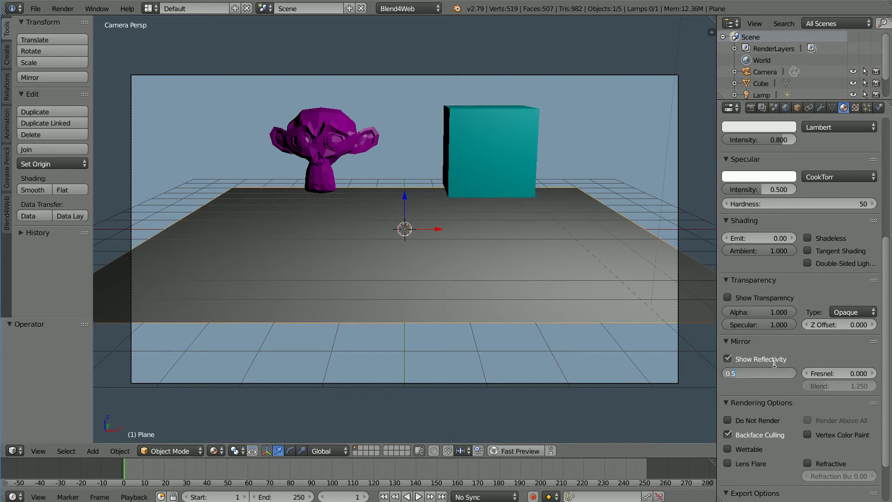
key(BackSpace)
key(Return)
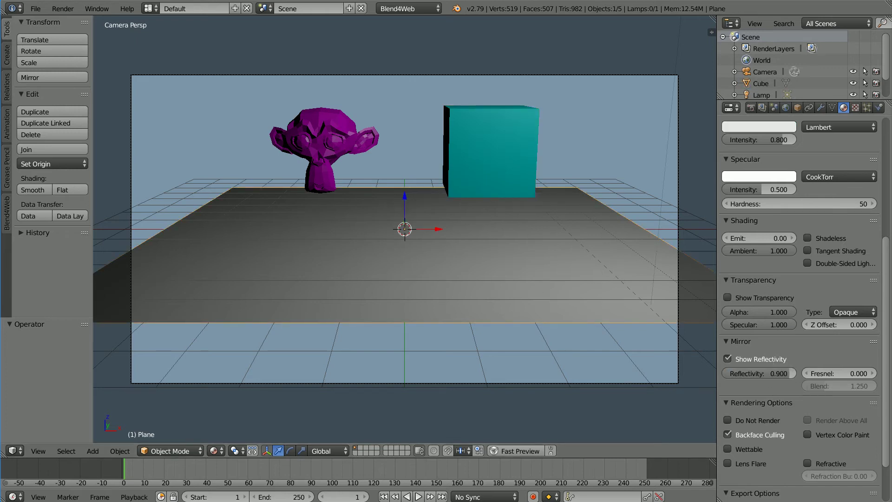
click(515, 451)
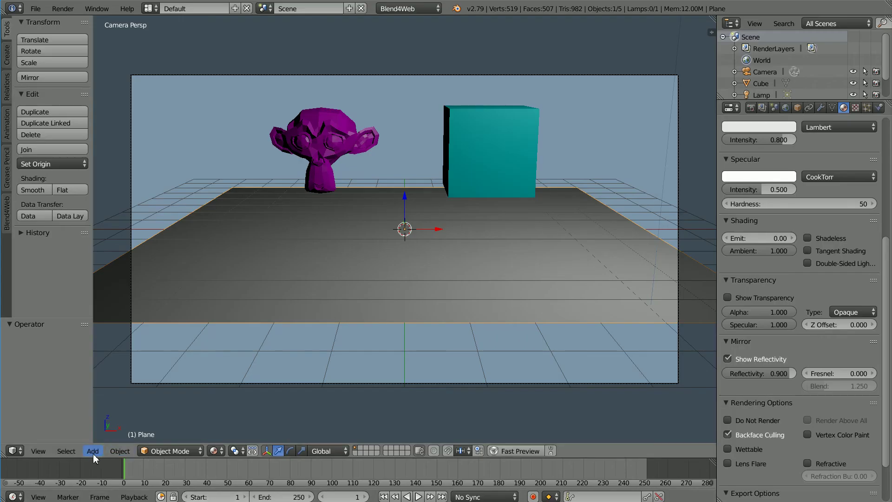
Step: Add a Plain Axes empty at the origin and save the file
click(93, 456)
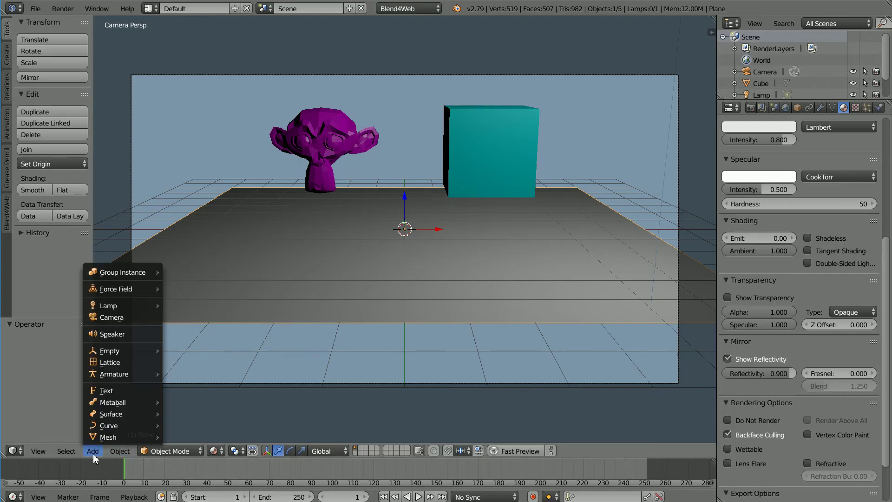
mouse_move(144, 352)
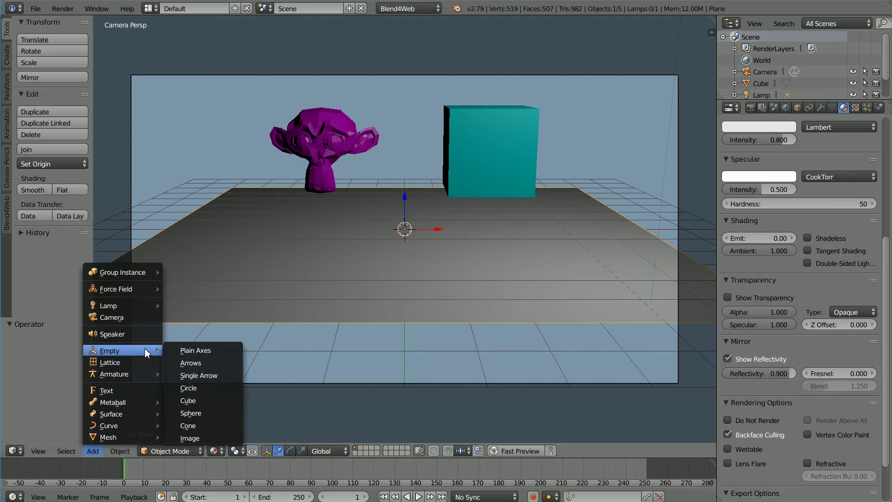
click(222, 350)
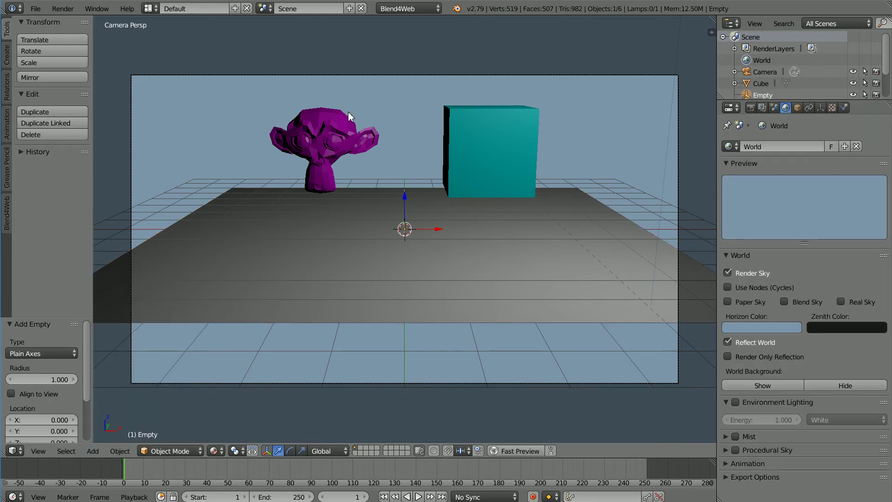
key(ctrl+s)
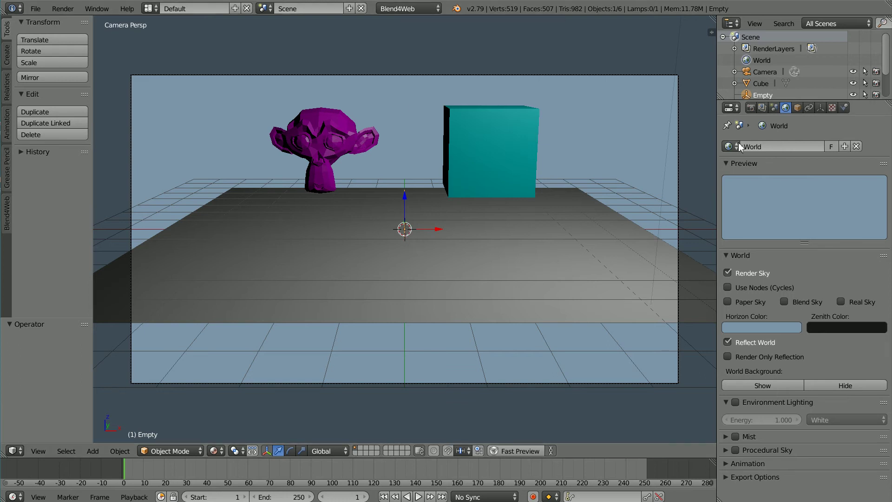
Step: Set the empty's Location Z to -2 in its Object properties
click(799, 109)
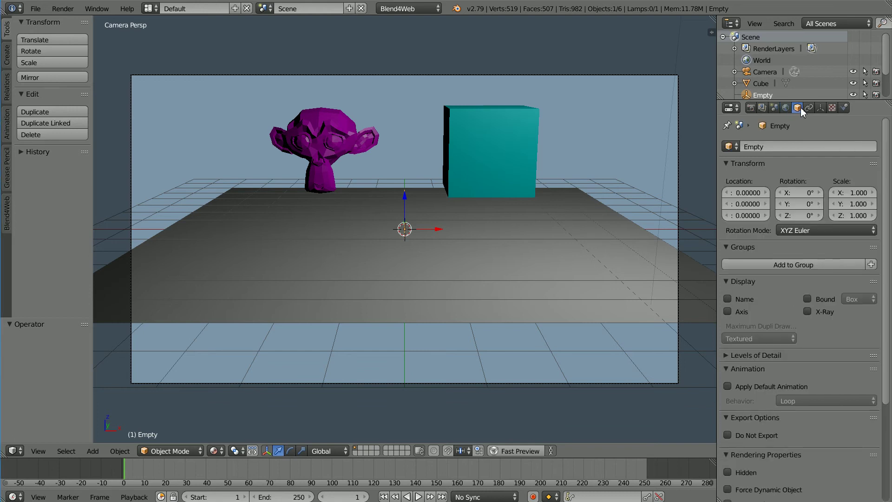
click(754, 216)
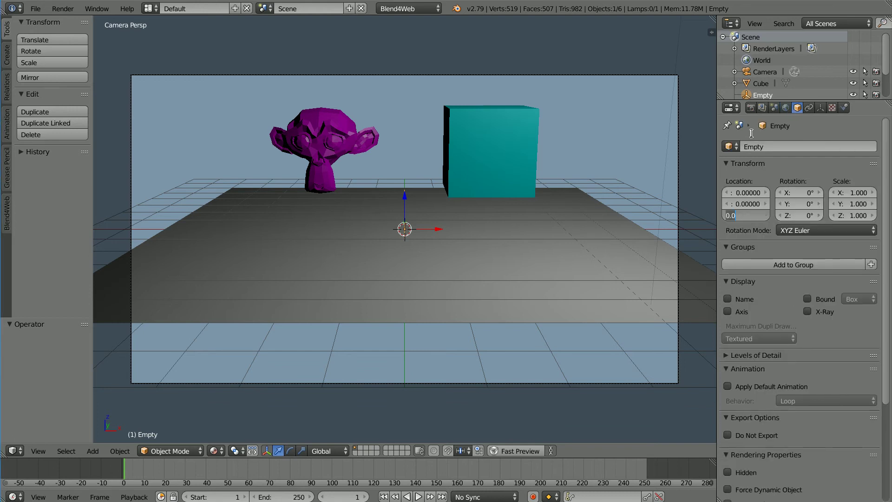
key(BackSpace)
key(Return)
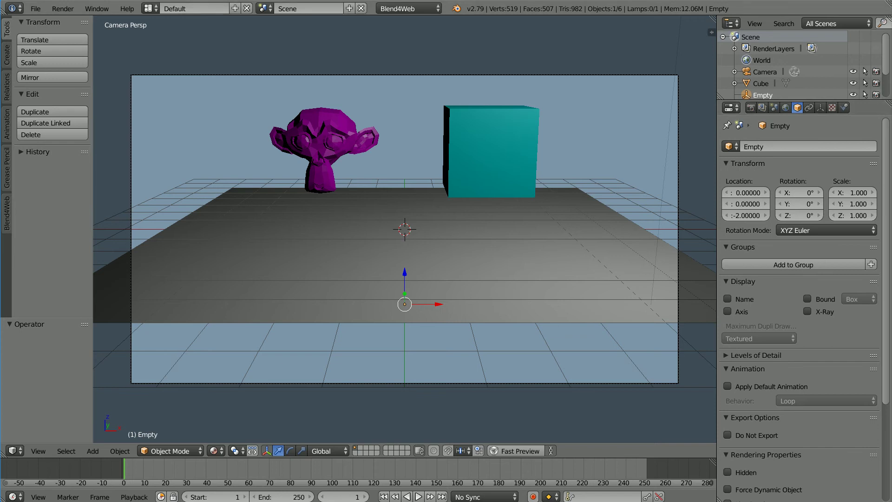
Step: Set the ground plane's Reflection Plane to Empty and launch Fast Preview in the browser
right_click(576, 268)
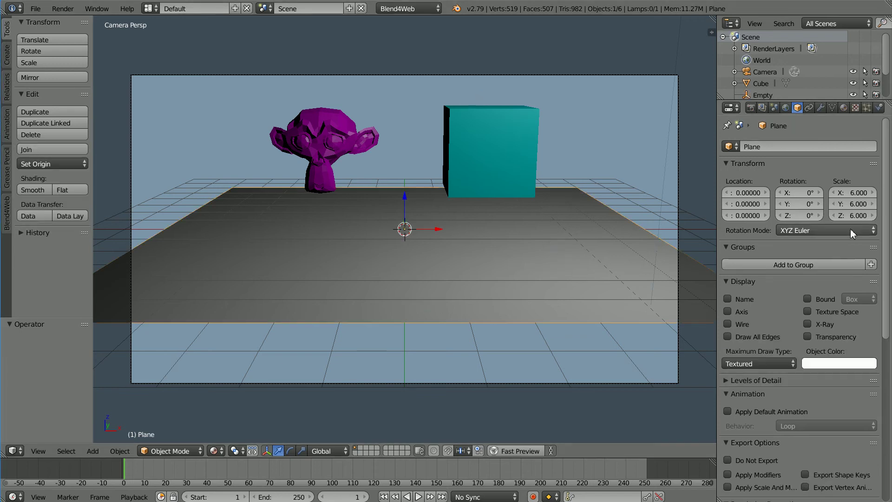
scroll(888, 199, down, 15)
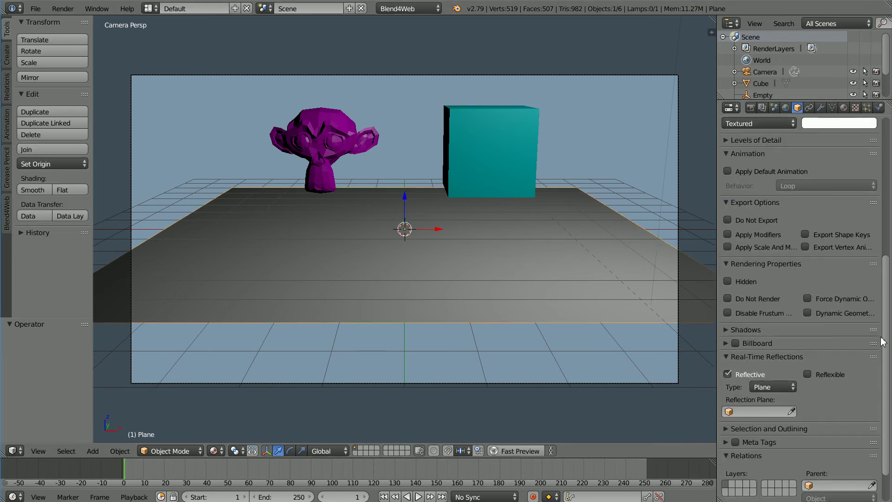
click(756, 372)
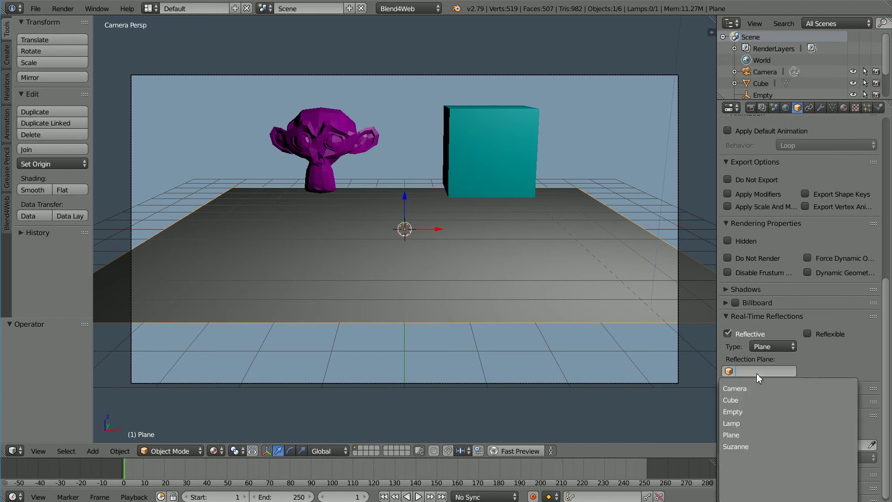
click(766, 412)
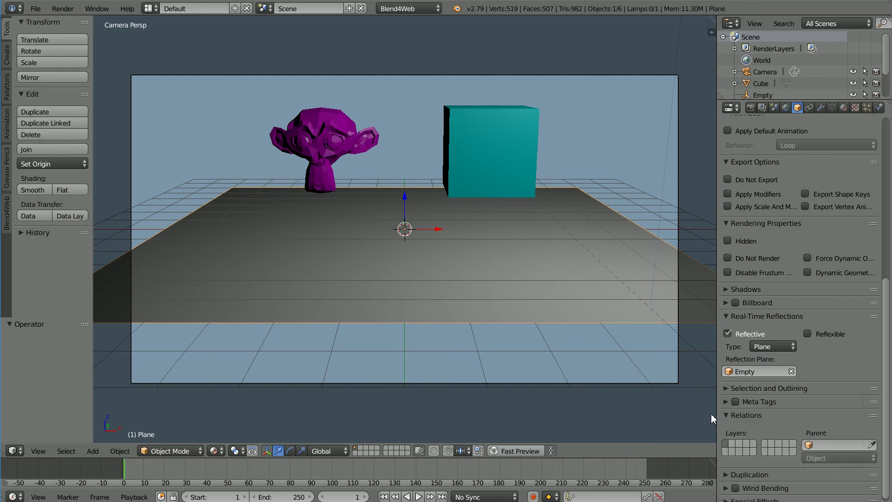
click(526, 451)
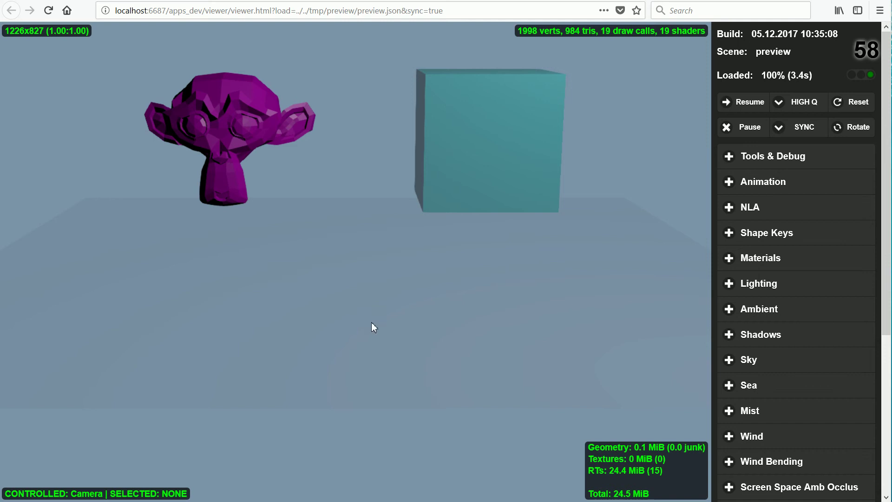
Step: Orbit the viewer camera downward to see the monkey and cube mirrored in the floor
drag(352, 71, 353, 227)
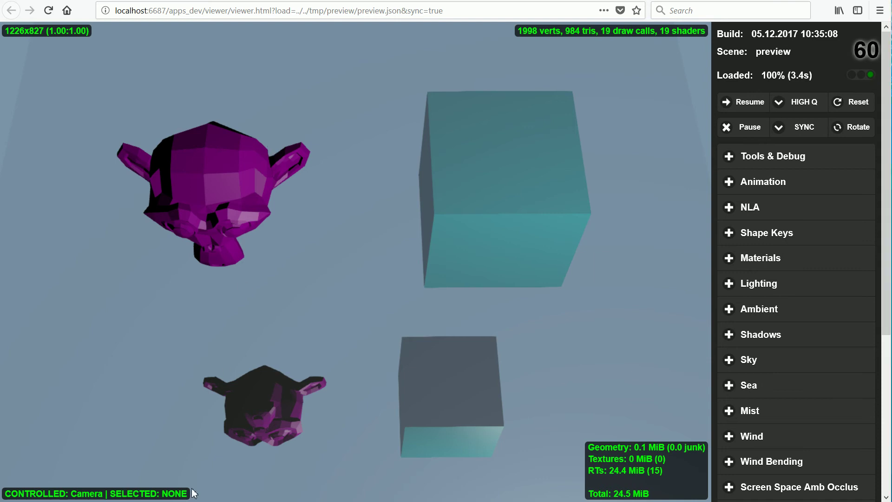
Step: Back in Blender, reset the Empty's location to defaults, moving it from Z -2 to 0
key(alt+Tab)
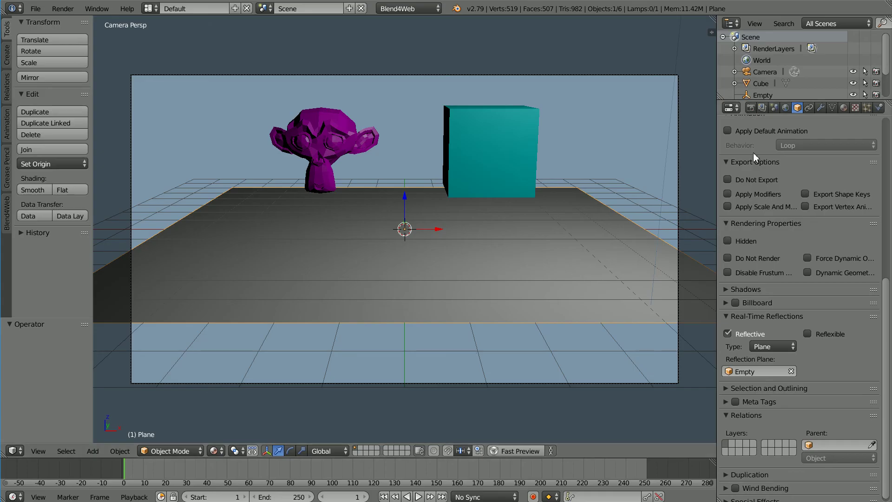
click(762, 96)
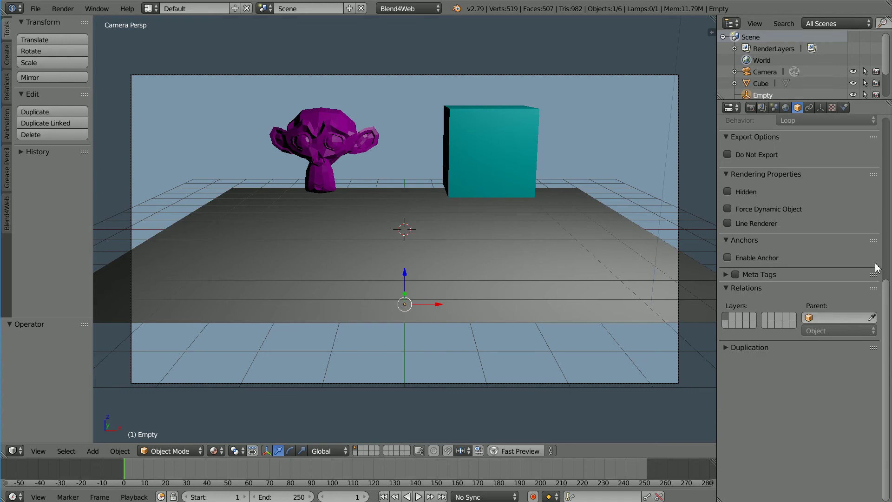
drag(887, 294, 887, 186)
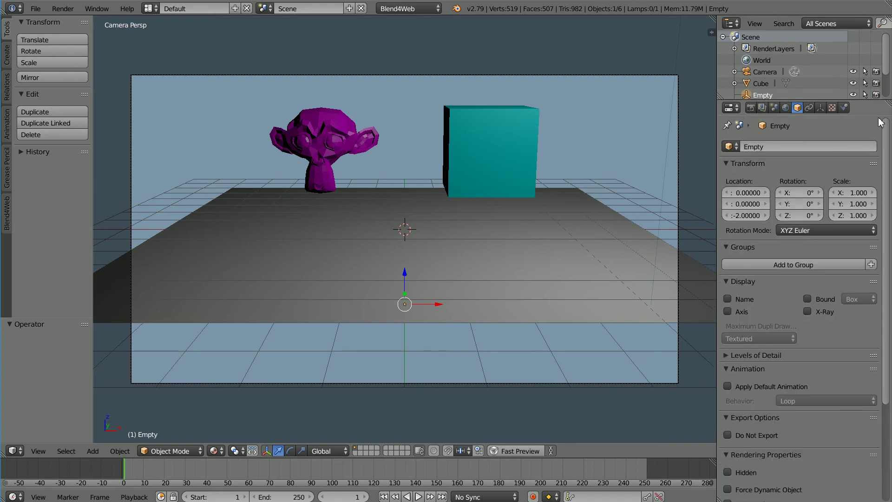
right_click(751, 205)
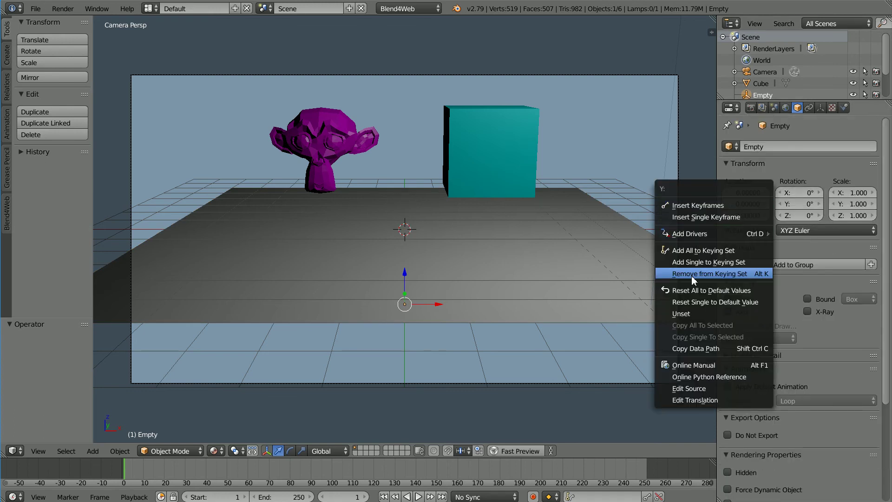
click(745, 291)
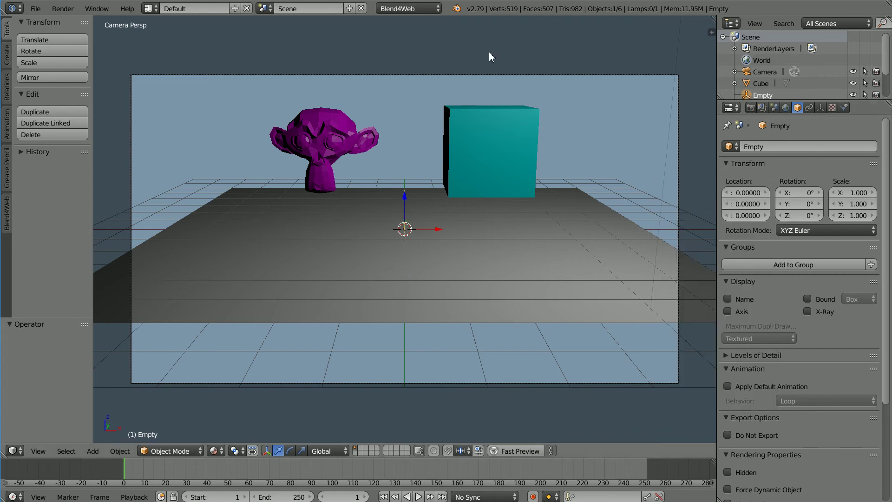
Step: Set the floor Plane's material Mirror Fresnel value to 3
right_click(541, 268)
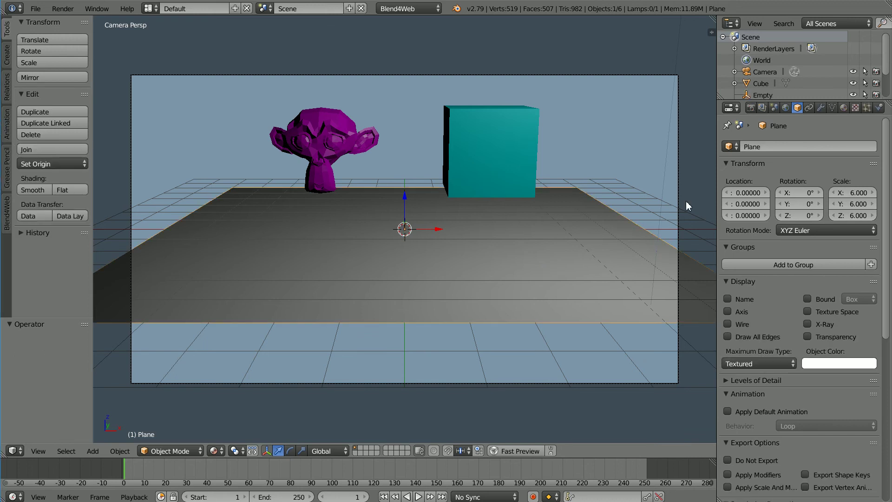
click(845, 109)
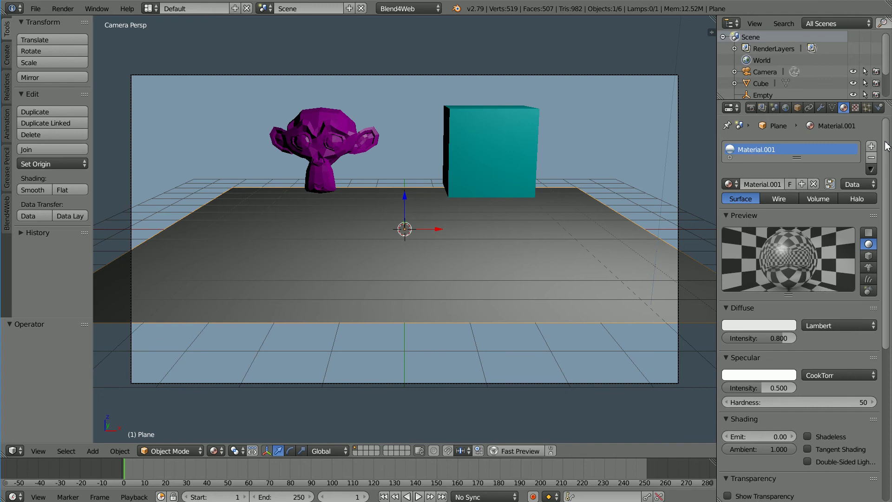
drag(885, 146, 877, 343)
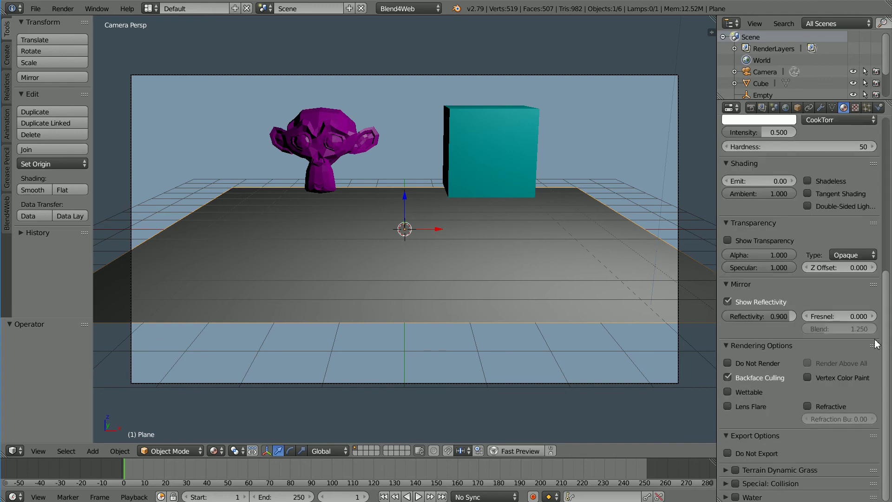
click(839, 317)
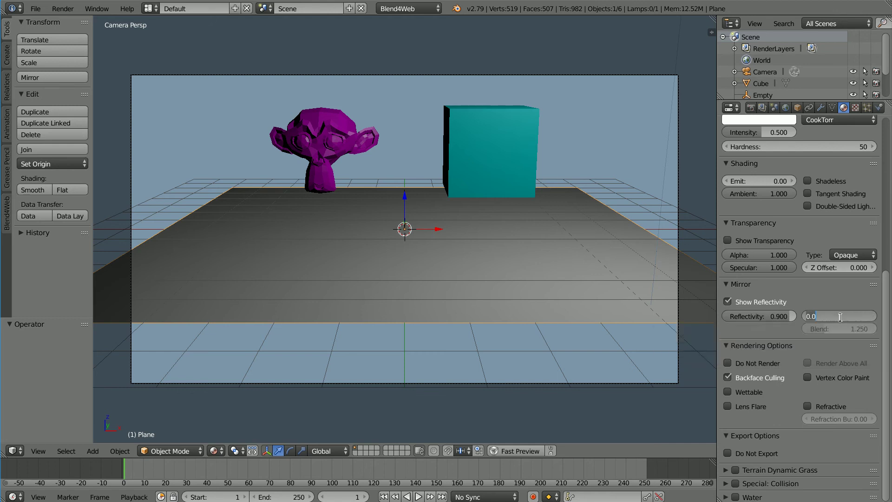
text(3)
key(Return)
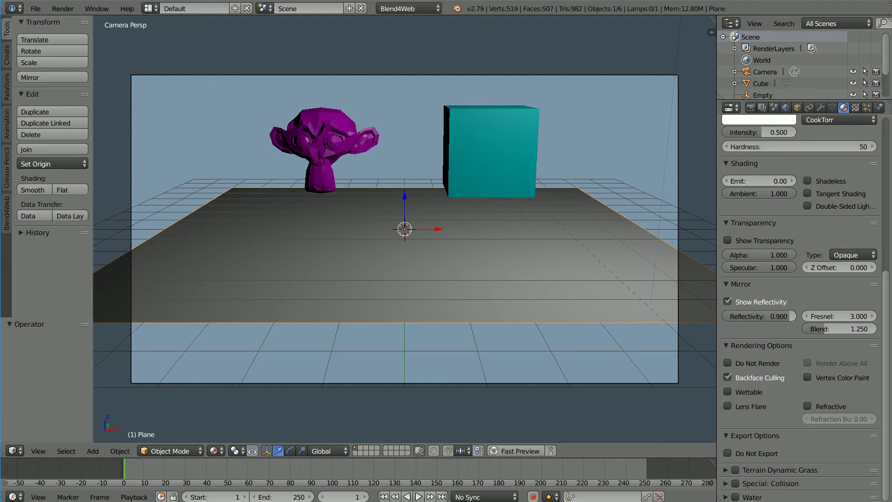
Step: Rotate the floor Plane 10° on both its X and Y axes
click(797, 108)
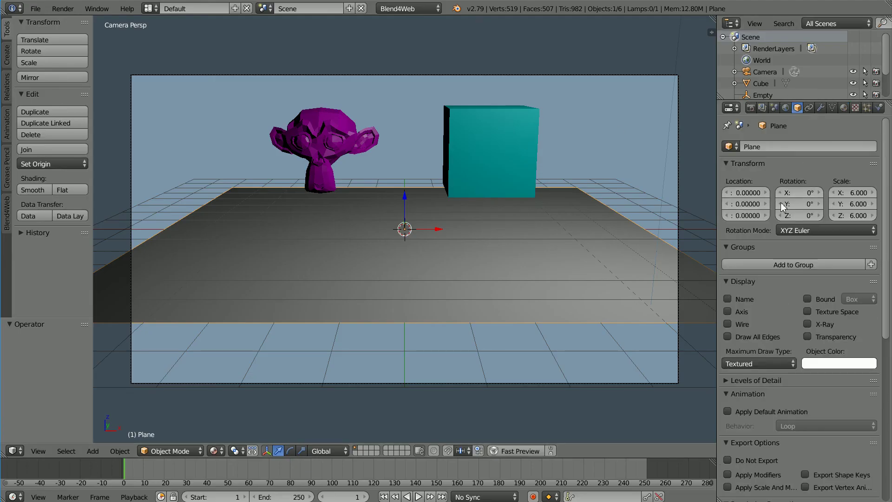
click(800, 192)
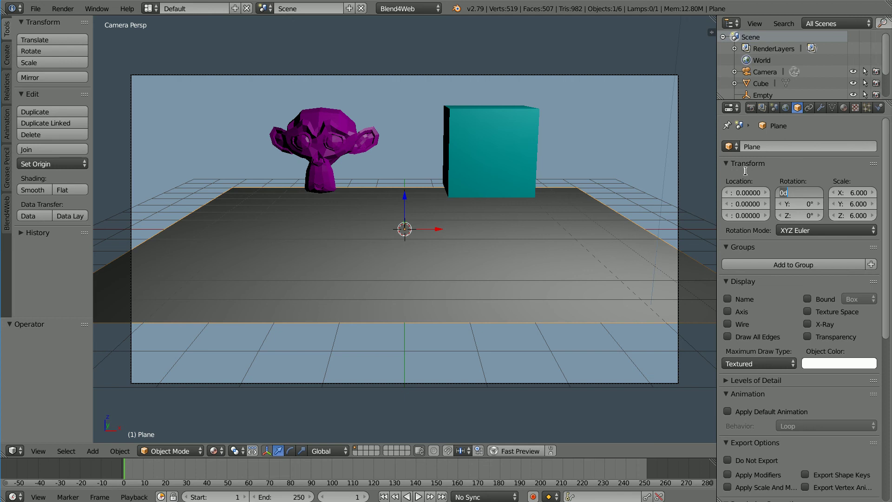
key(Tab)
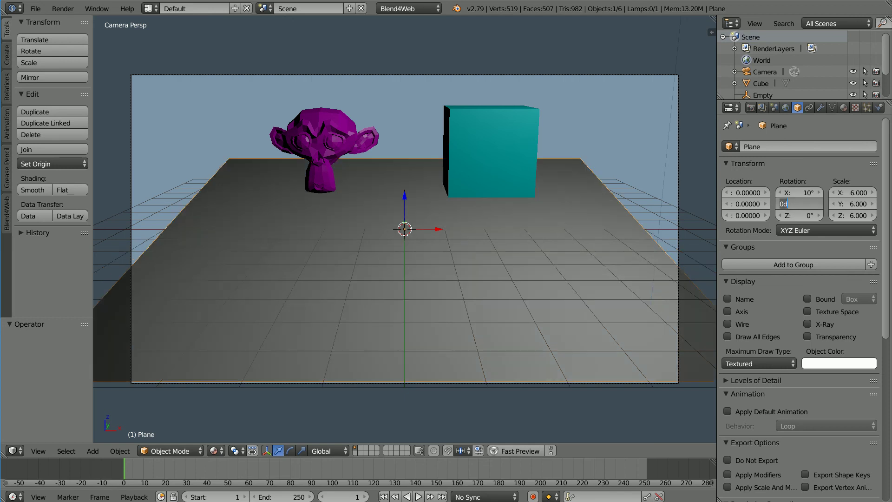
text(10)
key(Return)
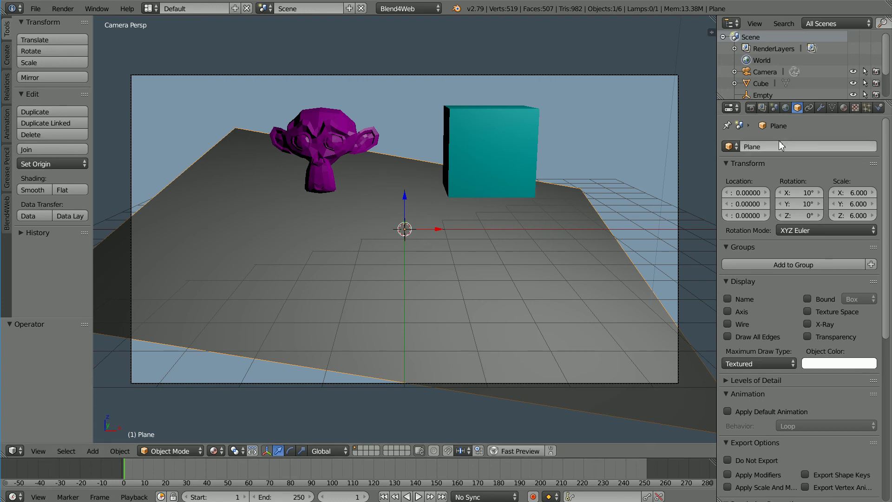
click(878, 107)
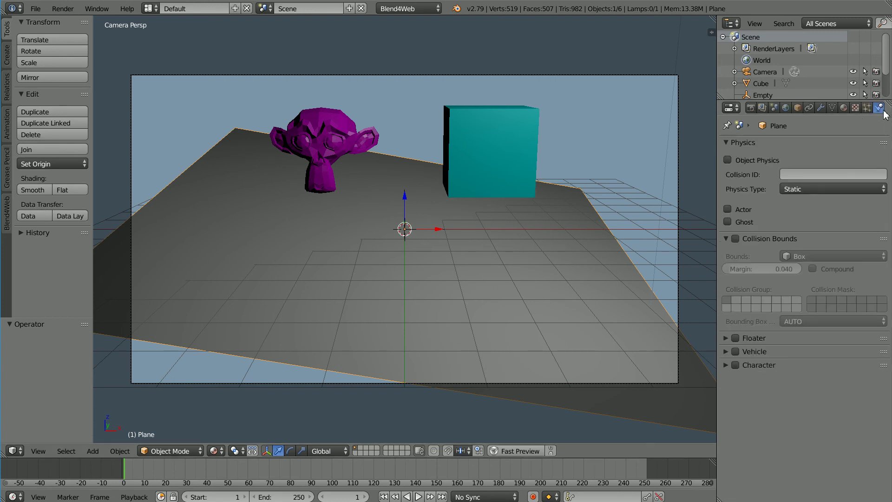
Step: Enable Object Physics on the Plane, and on the Cube as a Rigid Body
click(728, 161)
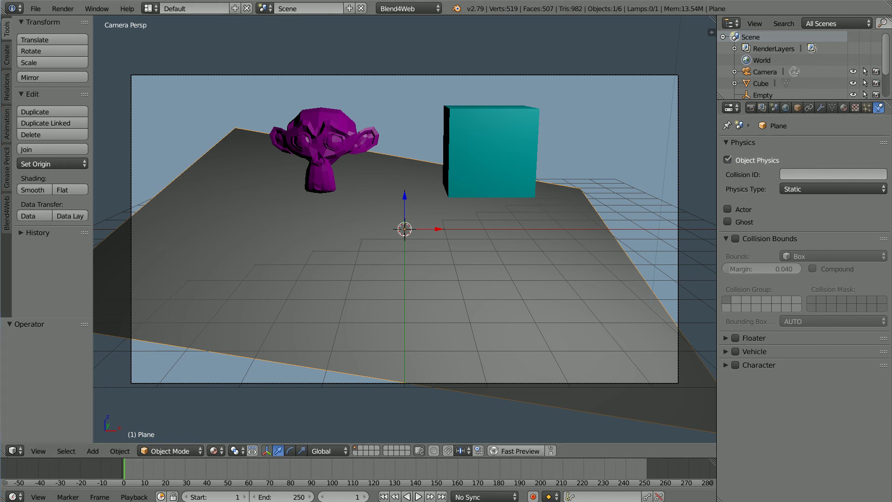
right_click(484, 147)
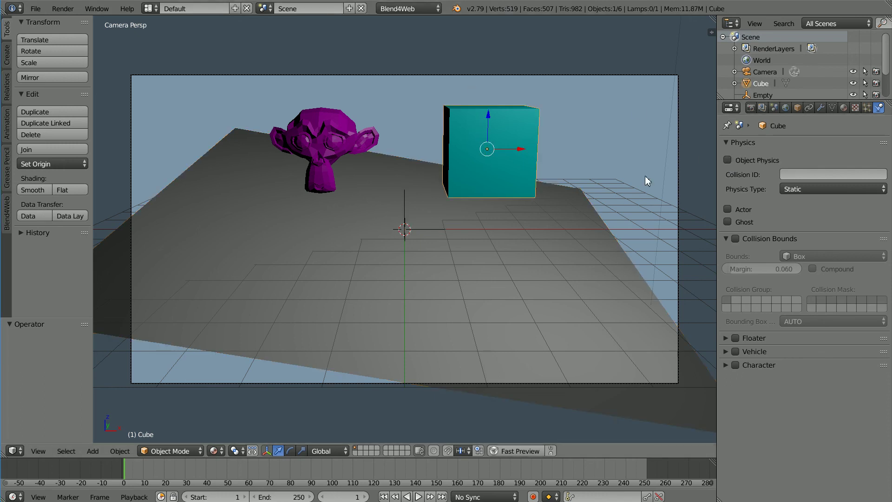
click(727, 161)
click(810, 190)
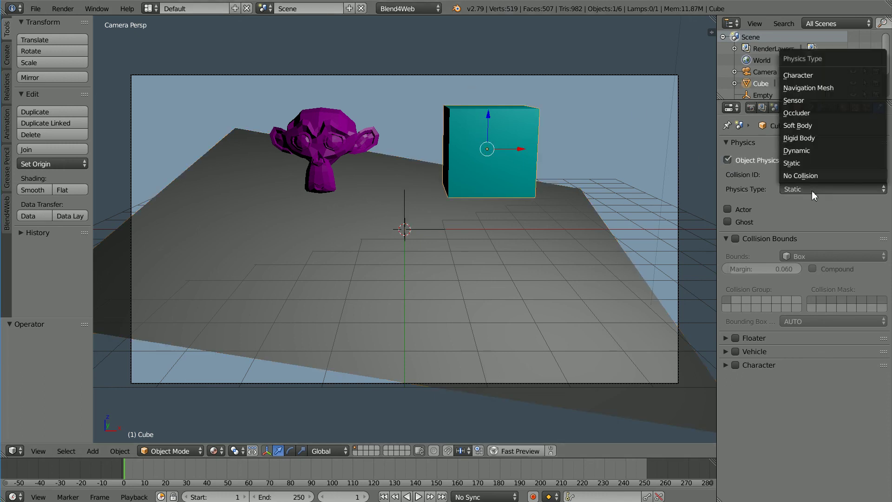
click(817, 138)
Step: Make Suzanne a Rigid Body with Object Physics and Capsule collision bounds
right_click(329, 149)
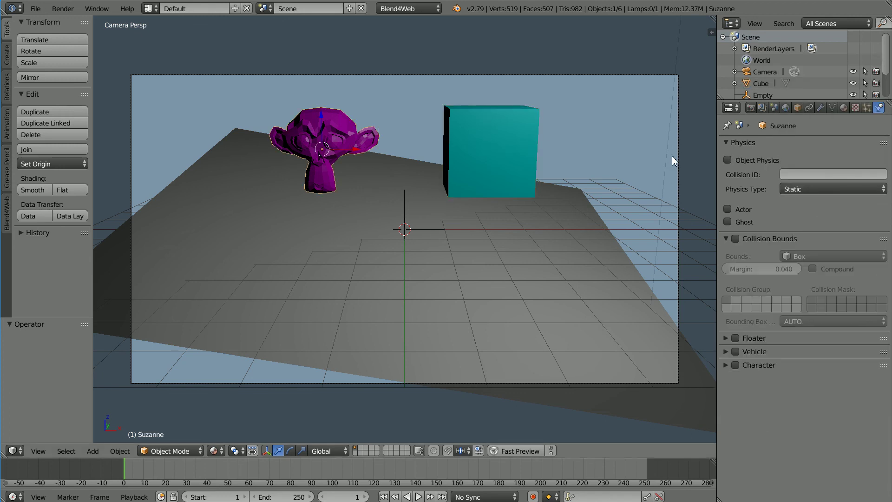
click(728, 160)
click(792, 191)
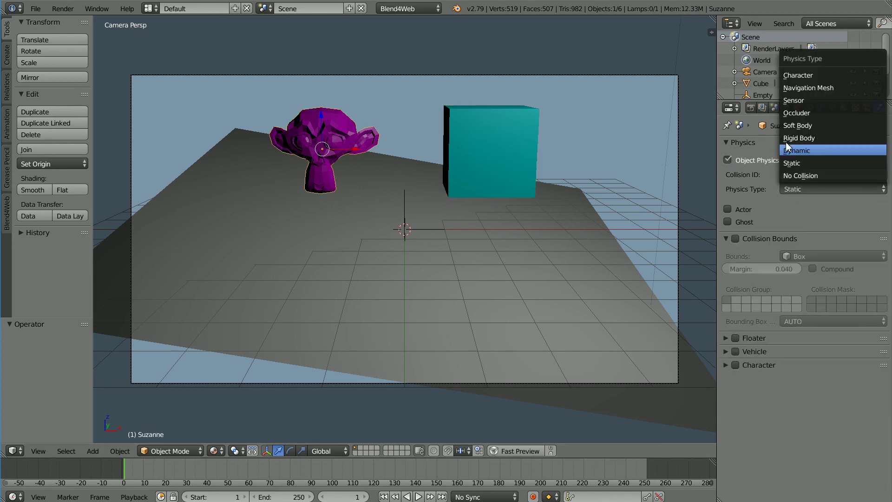
click(832, 138)
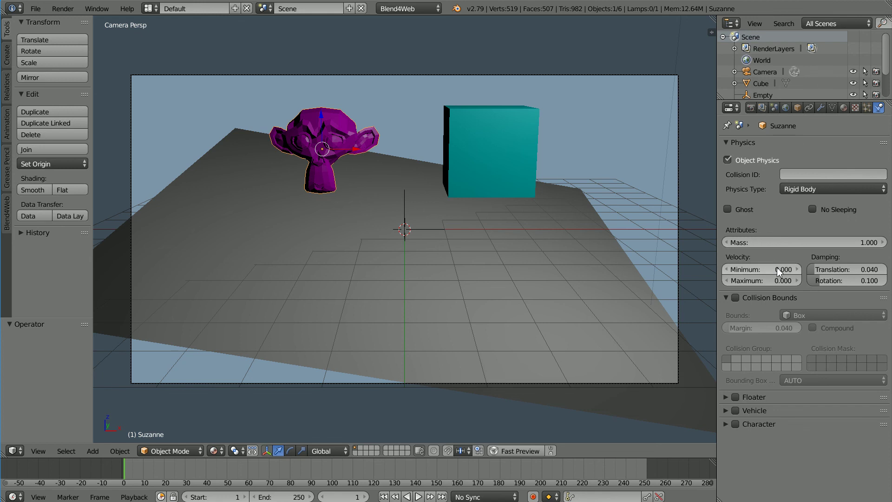
click(746, 299)
click(814, 316)
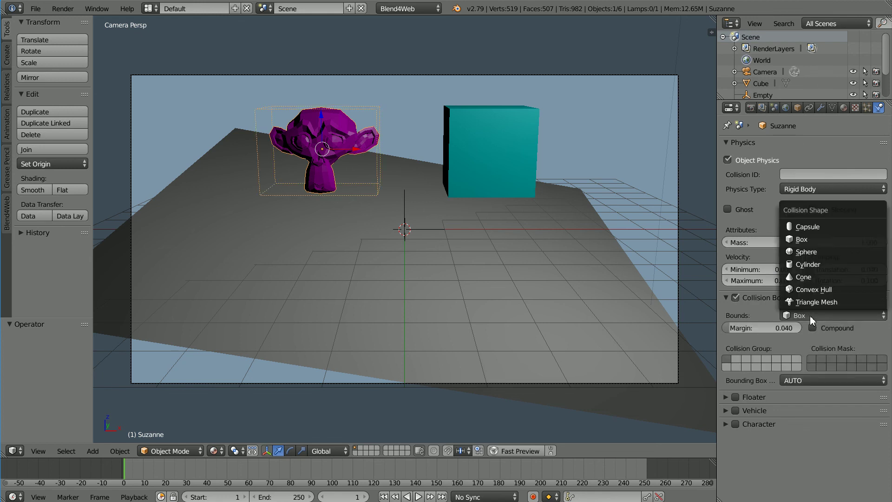
click(825, 227)
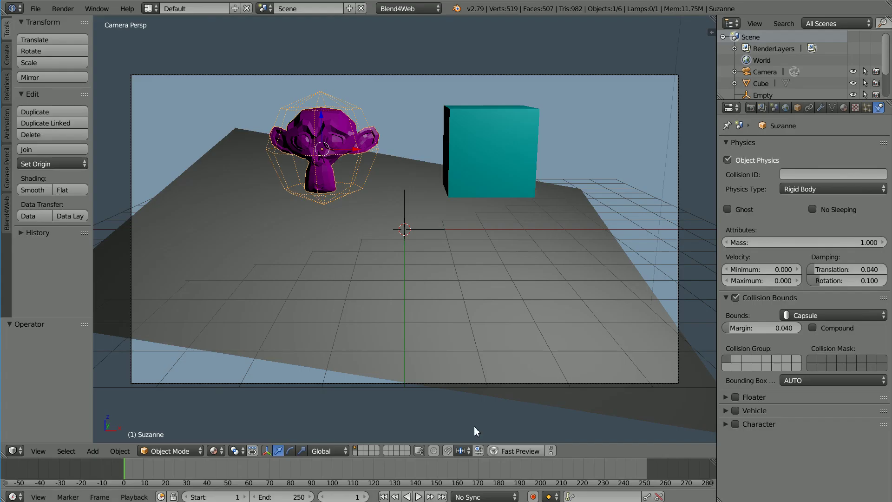
Step: Make Plane the parent of the Empty in its Object Relations settings
click(762, 95)
click(798, 107)
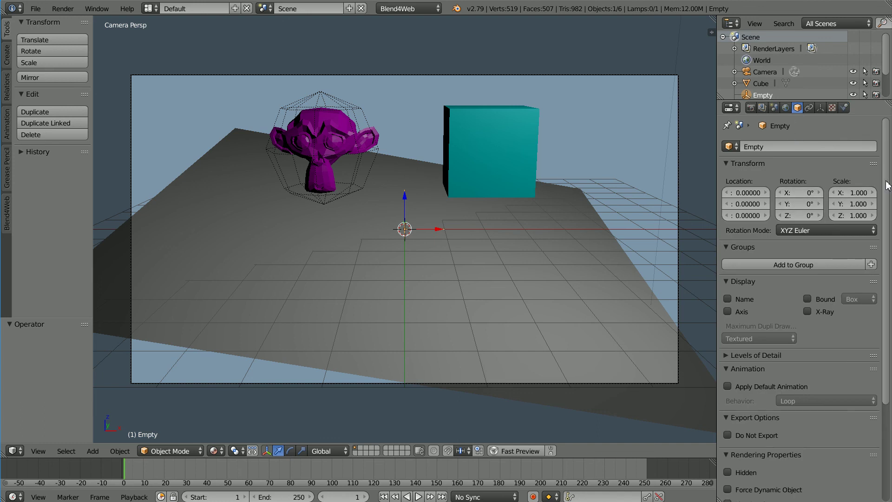
scroll(889, 184, down, 6)
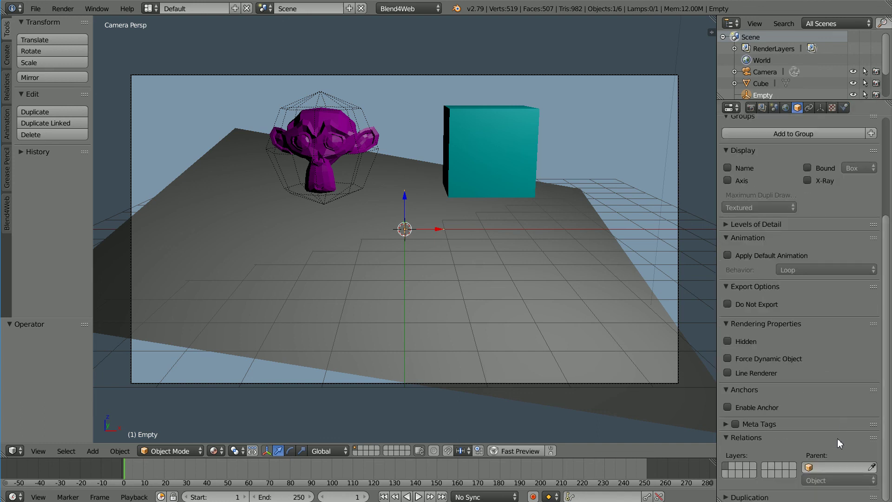
click(826, 469)
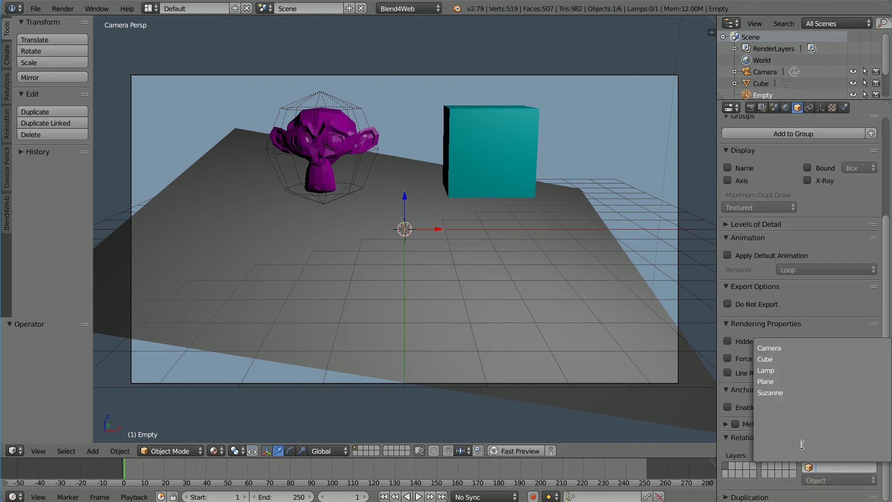
click(789, 381)
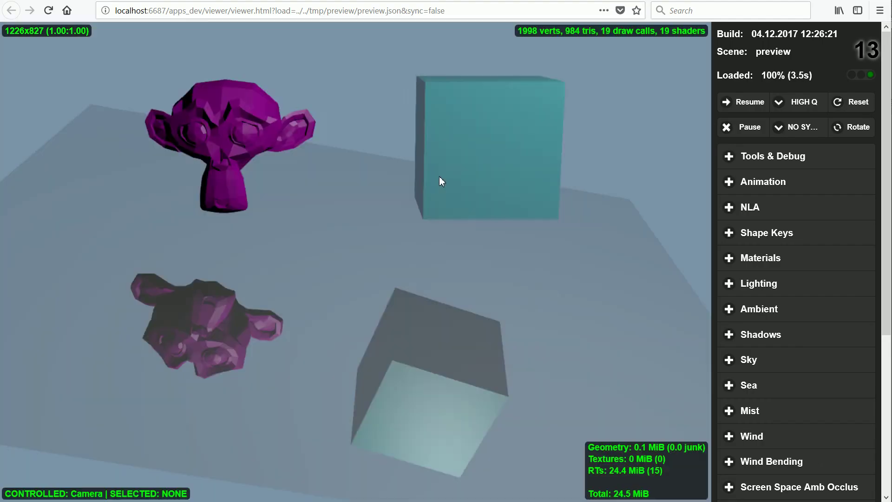
Step: Orbit the viewer camera in close above the tumbling magenta monkey and the cube
drag(439, 176, 542, 401)
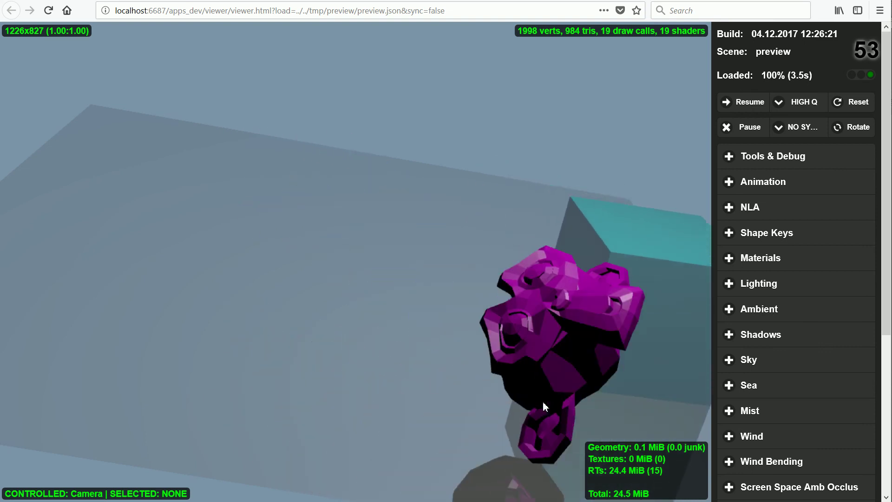